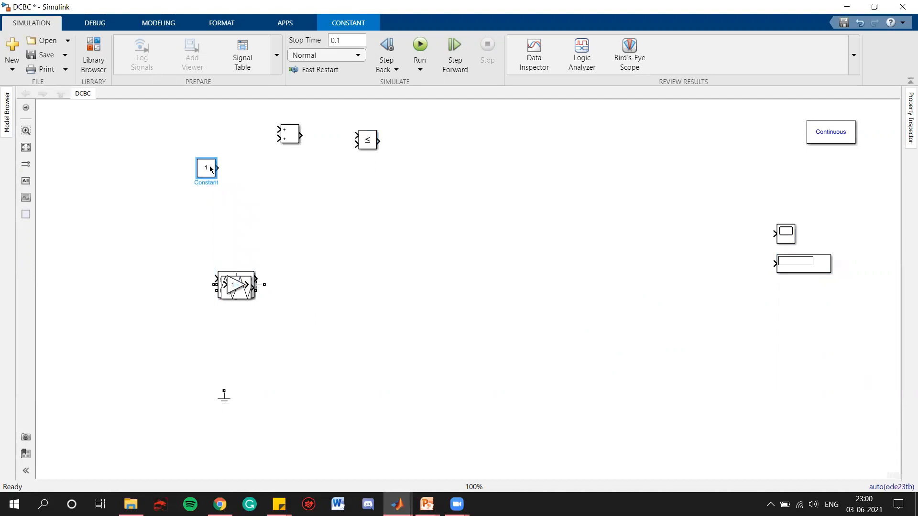
- Spread the Gain, triangle-wave source and Mosfet blocks out of the stacked pile onto open canvas space
drag(222, 287, 203, 123)
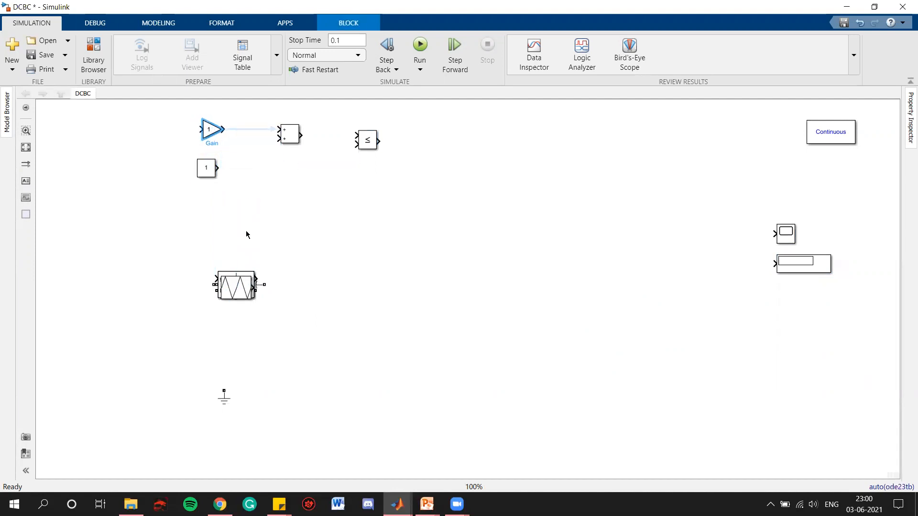
drag(236, 295, 143, 136)
drag(223, 284, 390, 296)
- Disable the Mosfet's measurement port in its block parameters
double_click(389, 297)
scroll(436, 417, down, 1)
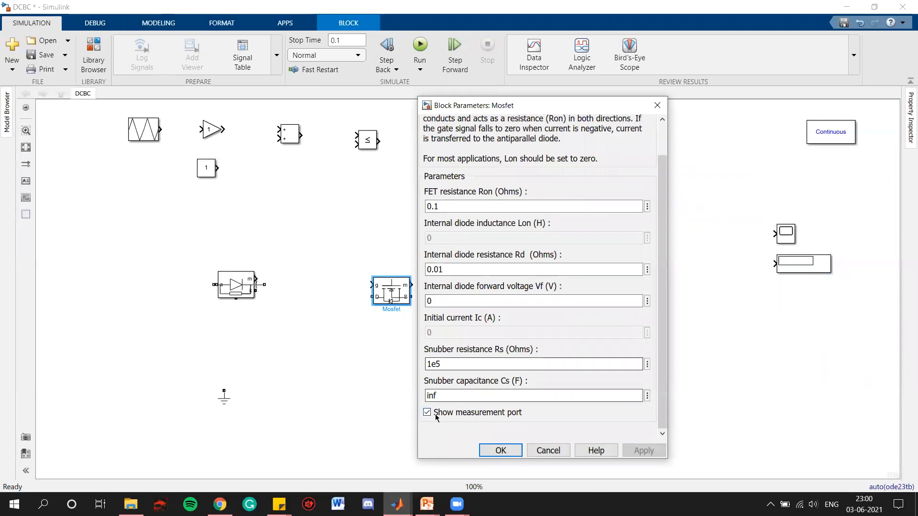
click(436, 417)
click(643, 450)
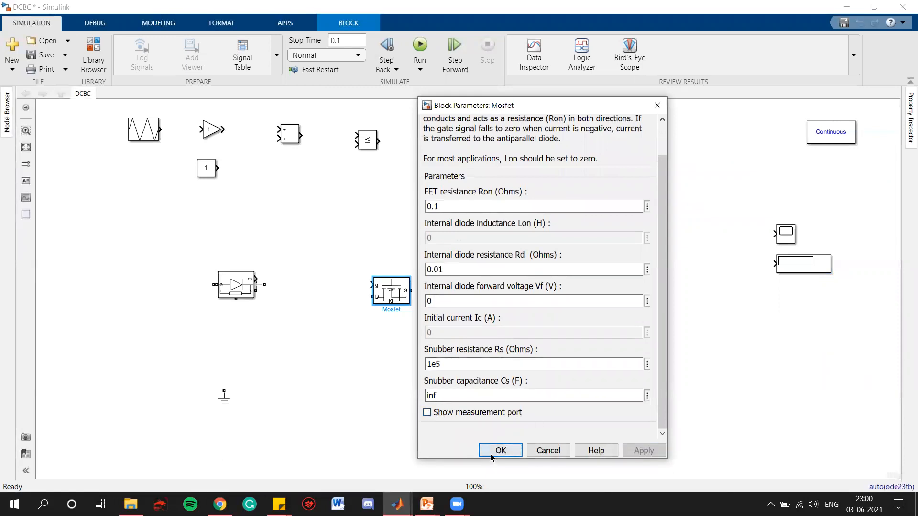
click(491, 456)
- Reposition the Mosfet and Diode blocks in the middle of the model
drag(398, 302, 348, 253)
click(246, 289)
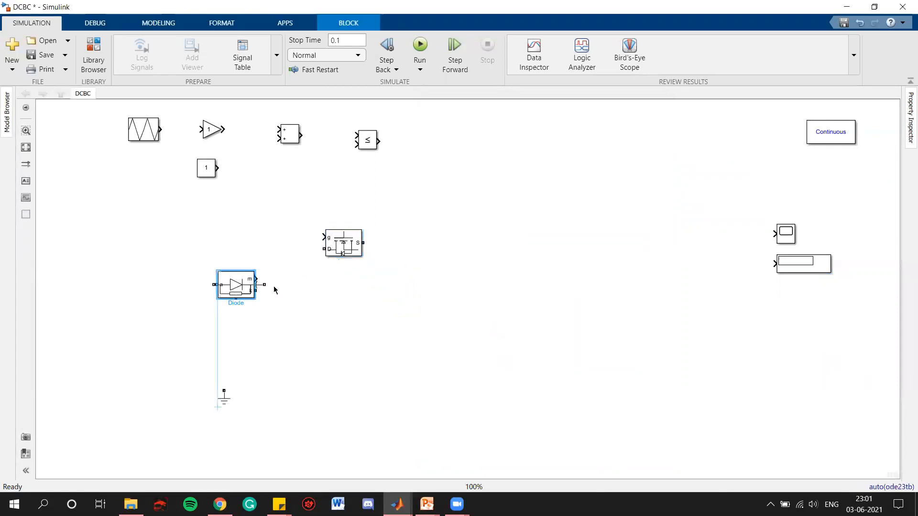
drag(239, 286, 483, 259)
- Disable the Diode's measurement port in its block parameters
double_click(482, 260)
click(517, 375)
click(721, 419)
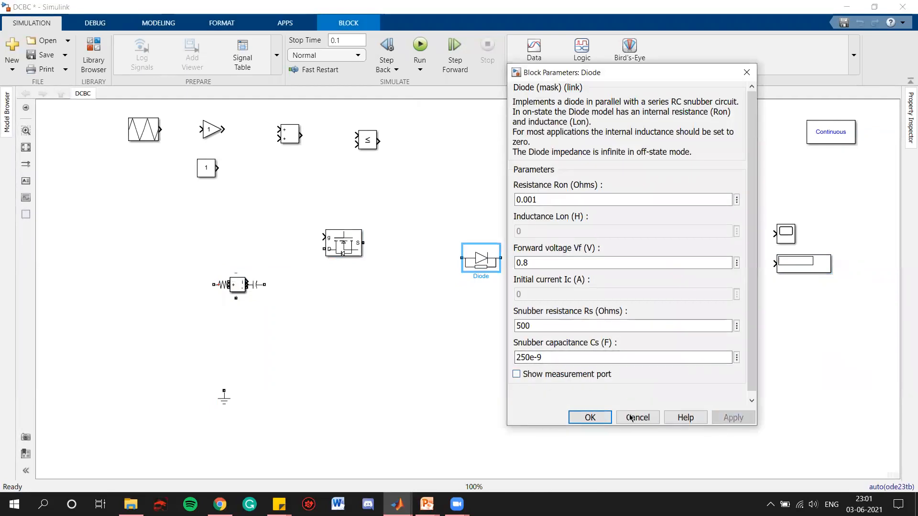
click(590, 417)
- Spread the Current Measurement, Series RLC Branch and DC Voltage Source blocks around the canvas
drag(252, 289, 661, 248)
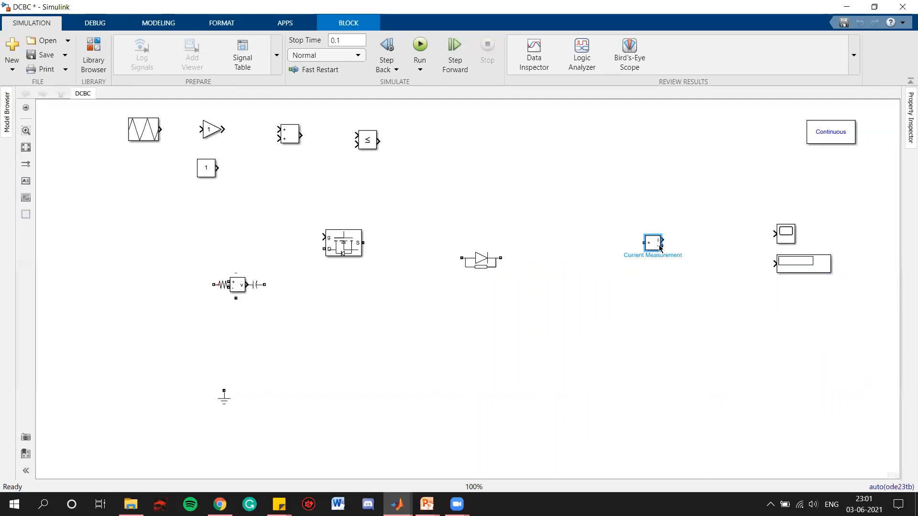
drag(238, 287, 511, 297)
click(236, 286)
drag(235, 293, 98, 310)
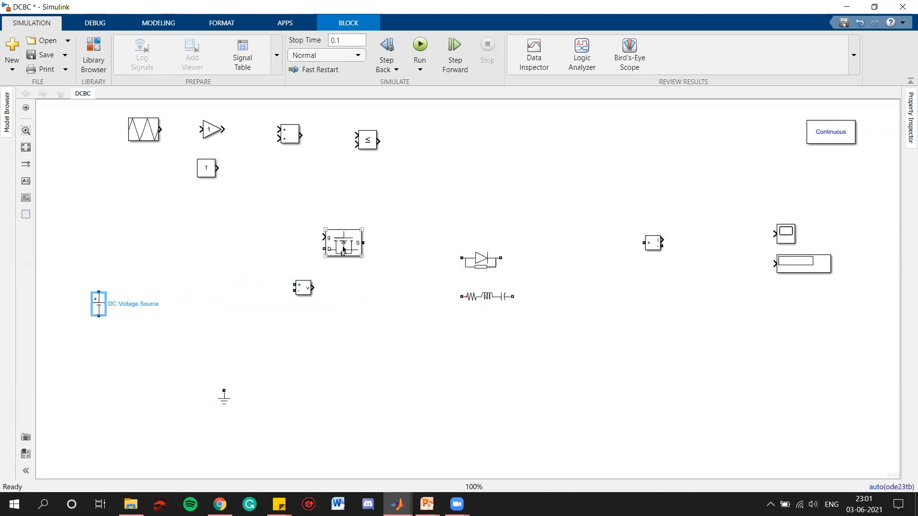
click(200, 271)
- Move the Mosfet beside the DC source and place the Series RLC Branch between the Mosfet and diode
click(327, 249)
drag(327, 249, 155, 269)
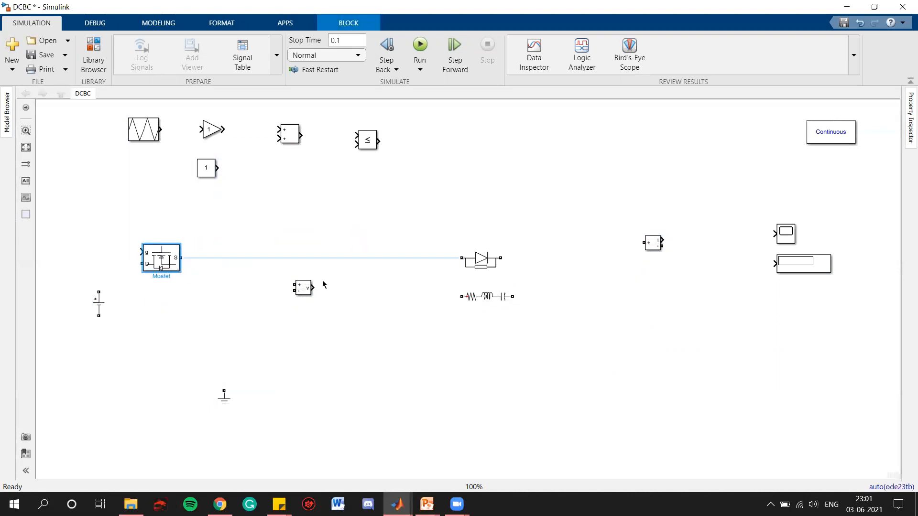
drag(302, 290, 376, 392)
drag(500, 300, 324, 261)
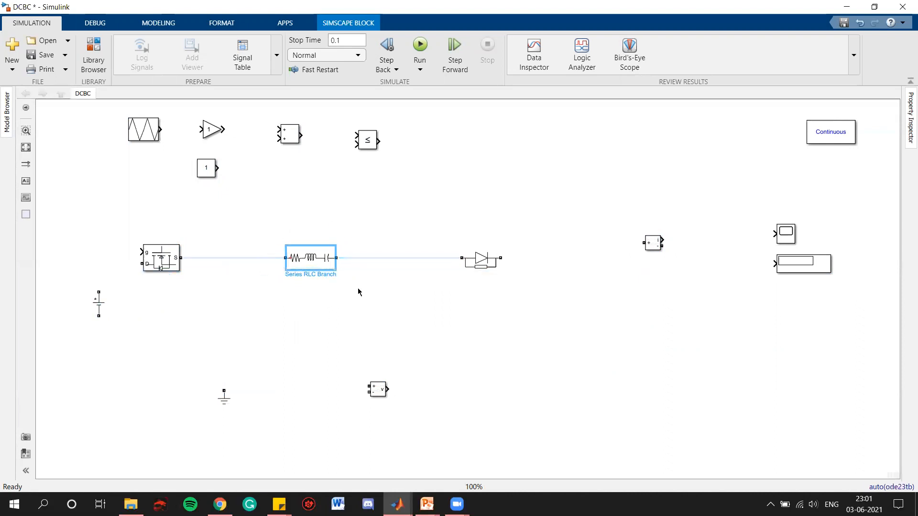
click(349, 322)
- Rotate the Diode vertically and place it below the Mosfet's output
click(481, 267)
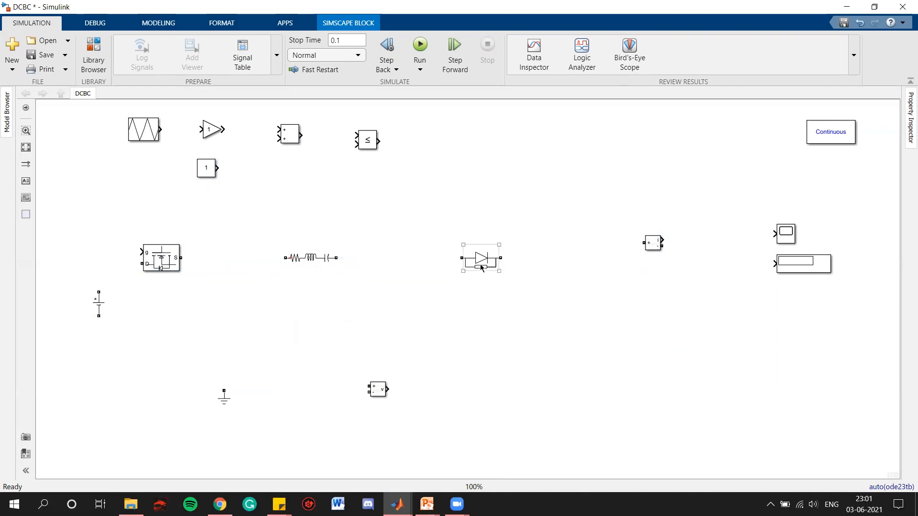
key(ctrl+r)
drag(483, 266, 227, 316)
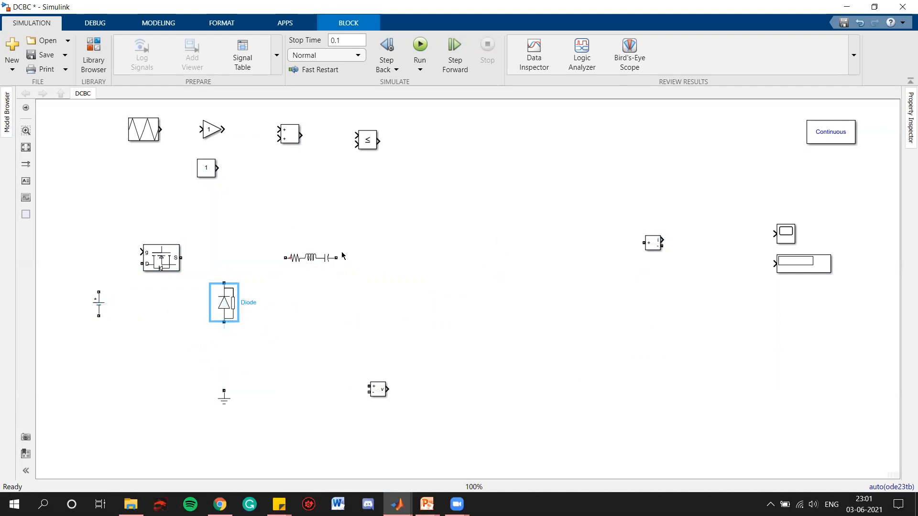
- Copy the Series RLC Branch, rotate the copy vertically, and paste two vertical branches to the right of the diode
click(327, 261)
key(ctrl+c)
key(ctrl+v)
drag(322, 270, 472, 296)
key(ctrl+r)
key(ctrl+c)
key(ctrl+v)
- Arrange the Voltage Measurement, Scope, Display, Current Measurement and Ground blocks around the circuit
drag(372, 390, 539, 303)
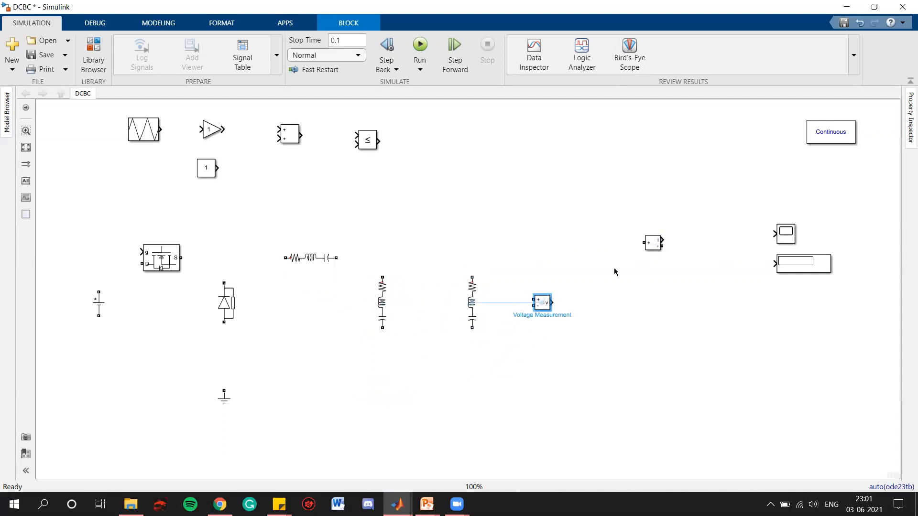
drag(785, 232, 614, 310)
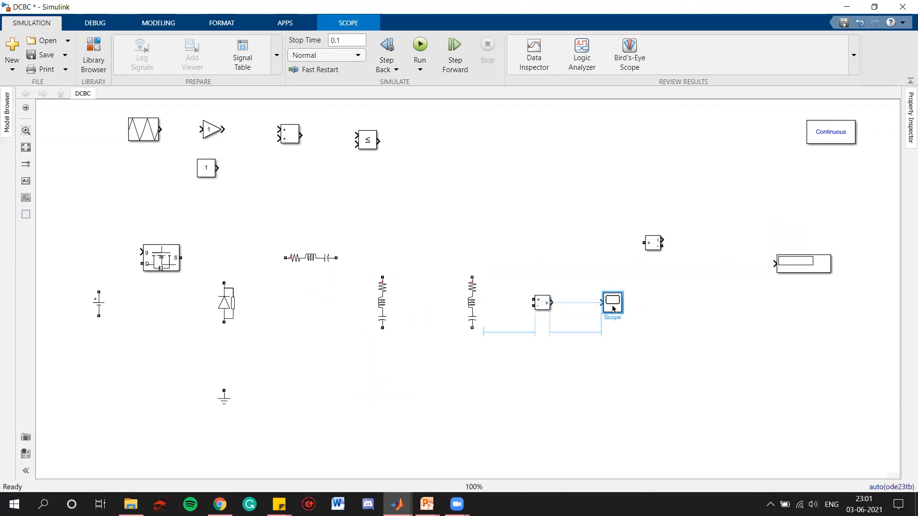
drag(808, 261, 642, 335)
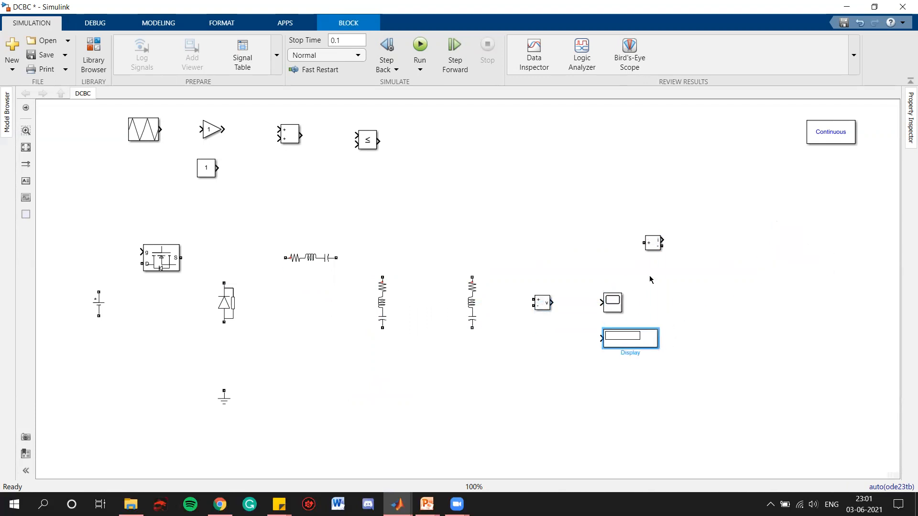
drag(653, 243, 504, 258)
click(588, 225)
drag(224, 391, 98, 409)
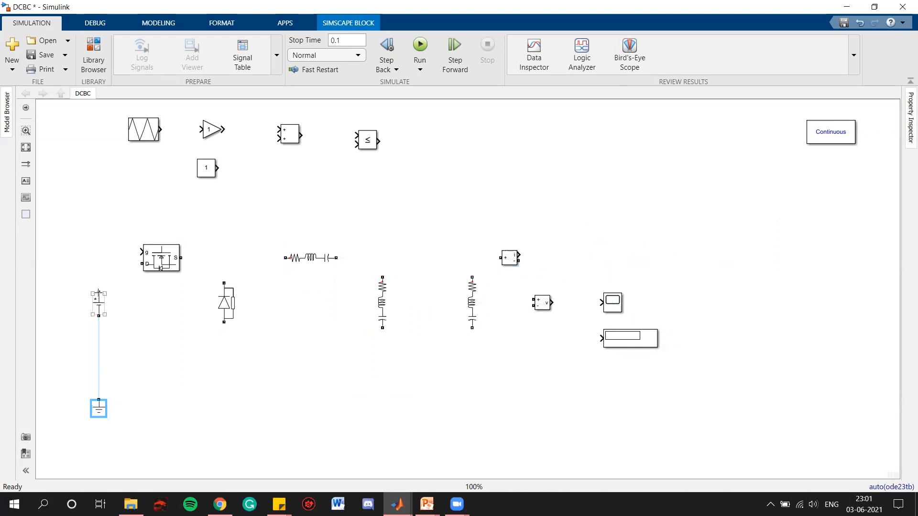
- Wire the DC source, Mosfet, series branch and right RLC branch into a loop with a bottom return wire
drag(98, 292, 472, 277)
click(474, 289)
drag(472, 328, 98, 315)
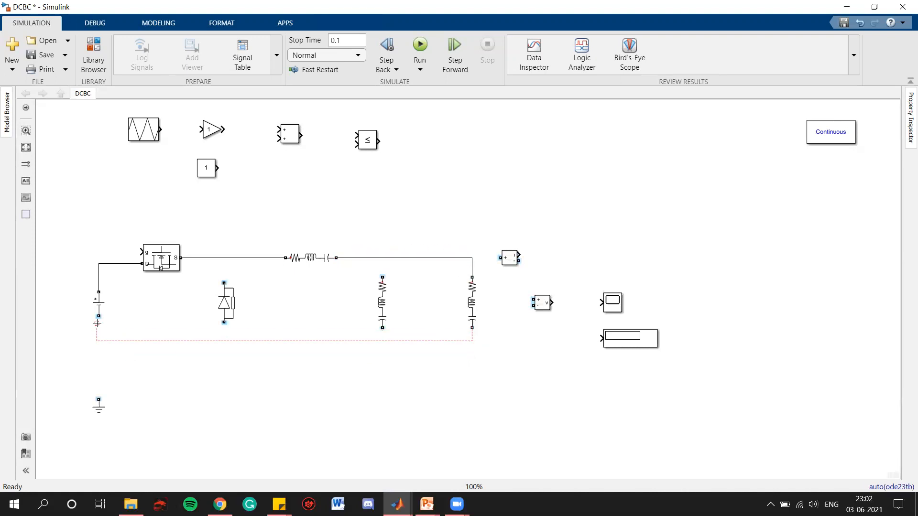
drag(147, 342, 146, 346)
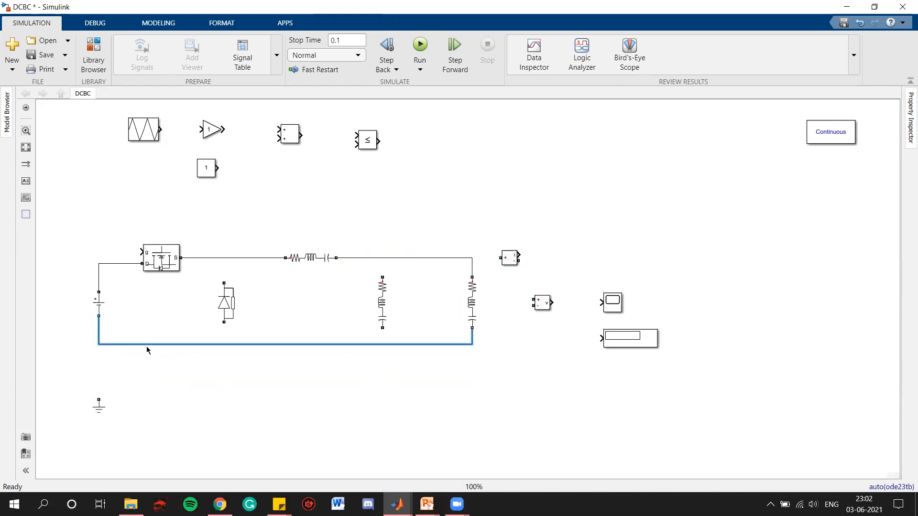
- Connect the diode and middle RLC branch between the top and bottom rails
drag(223, 280, 224, 258)
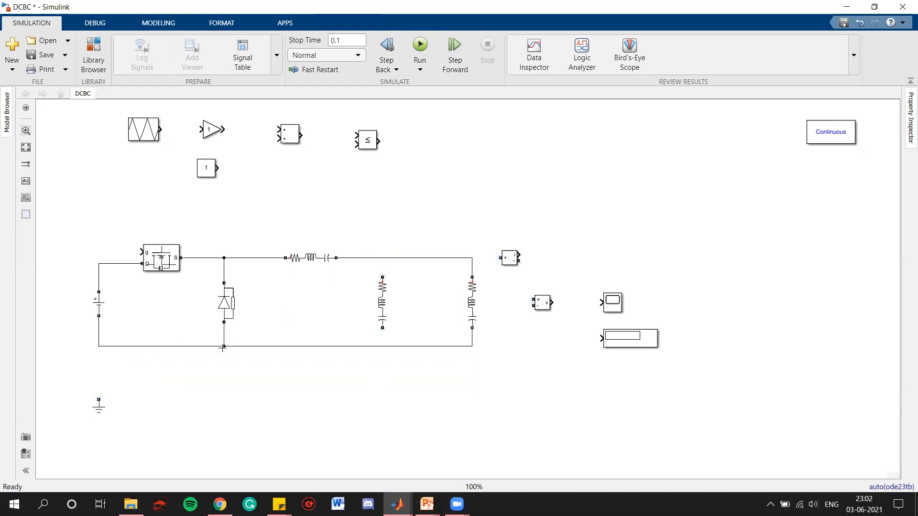
click(382, 327)
drag(382, 328, 382, 345)
- Wire the Voltage Measurement across the right branch and feed its output to both the Scope and Display
drag(533, 299, 474, 271)
drag(531, 306, 473, 338)
drag(553, 300, 603, 299)
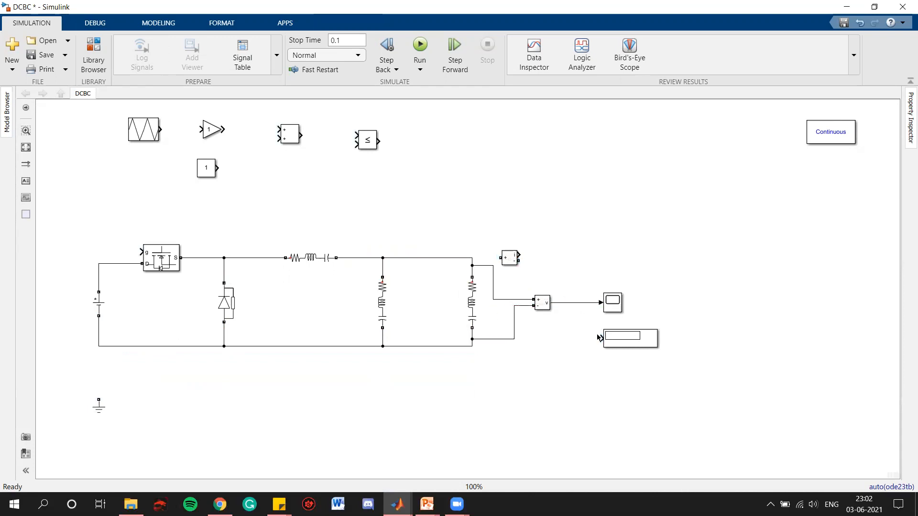
drag(601, 336, 575, 302)
- Insert the Current Measurement into the top wire between the middle and right branches
click(510, 261)
drag(508, 260, 431, 235)
click(440, 258)
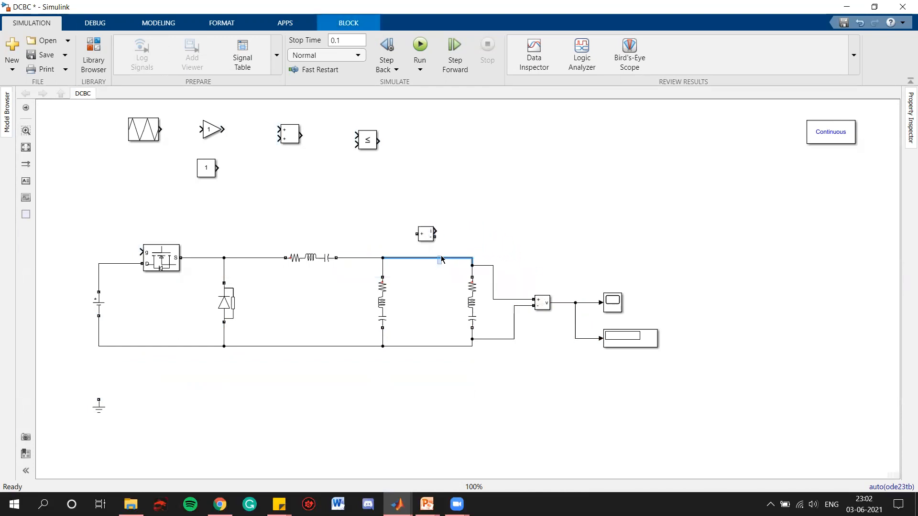
key(Delete)
drag(423, 251, 473, 266)
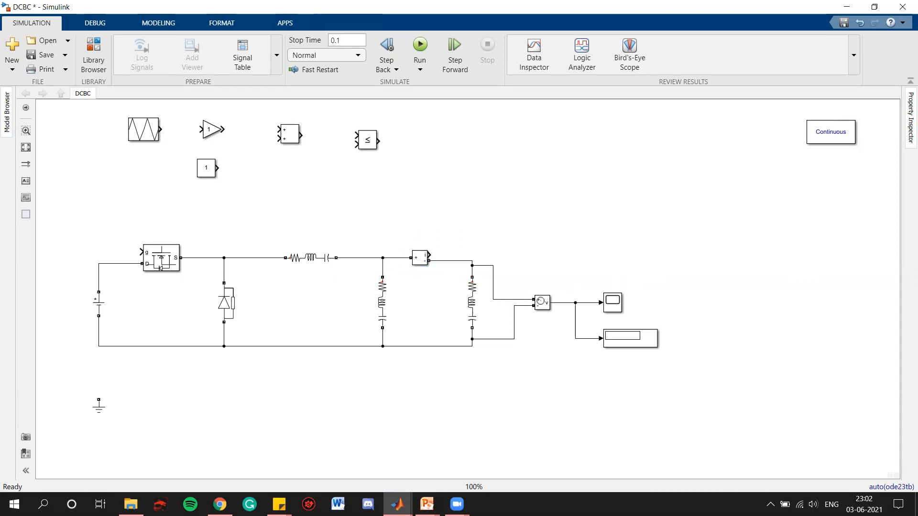
- Connect a second Voltage Measurement across the DC voltage source
drag(544, 304, 100, 279)
drag(135, 308, 100, 324)
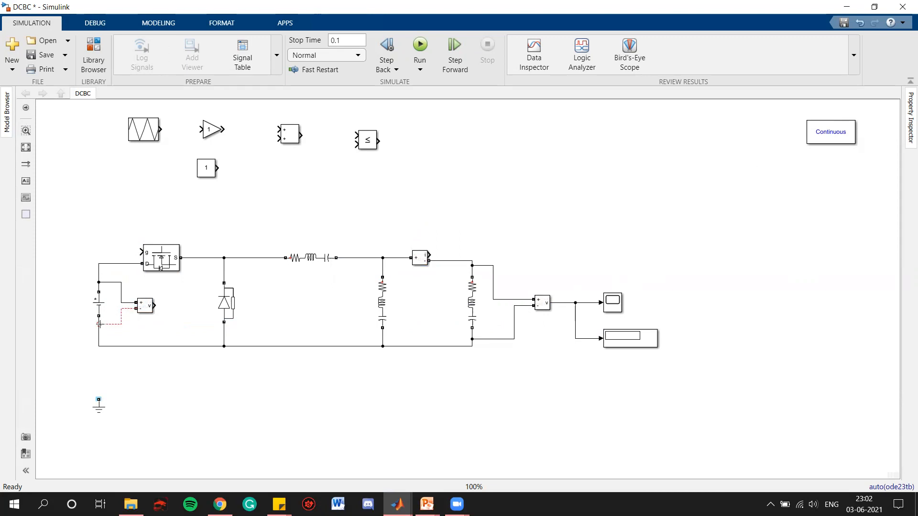
- Set the Scope to 2 input ports and connect the source voltage measurement to its second input
double_click(608, 306)
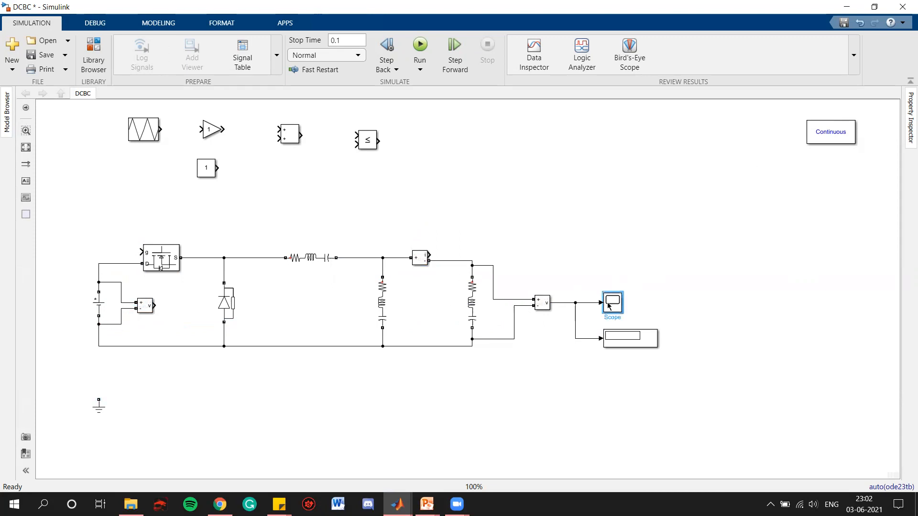
click(298, 124)
double_click(440, 224)
text(2)
click(552, 224)
click(597, 234)
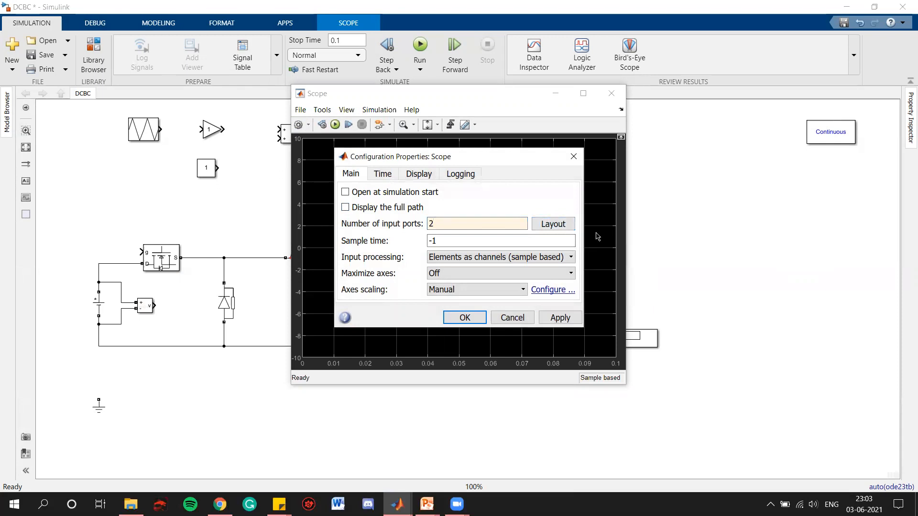
click(559, 317)
click(466, 318)
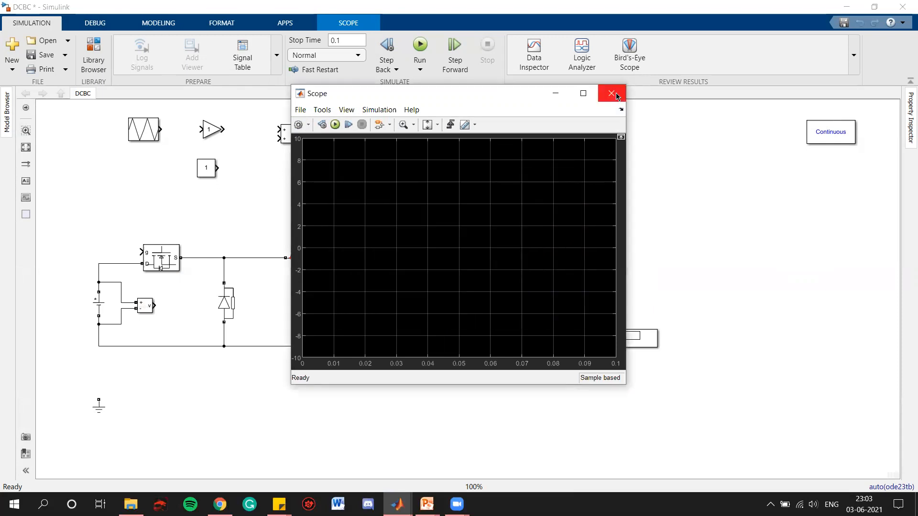
click(611, 94)
drag(153, 304, 600, 308)
- Connect the Ground block to the bottom rail and move it closer to the circuit
click(101, 405)
drag(96, 397, 97, 355)
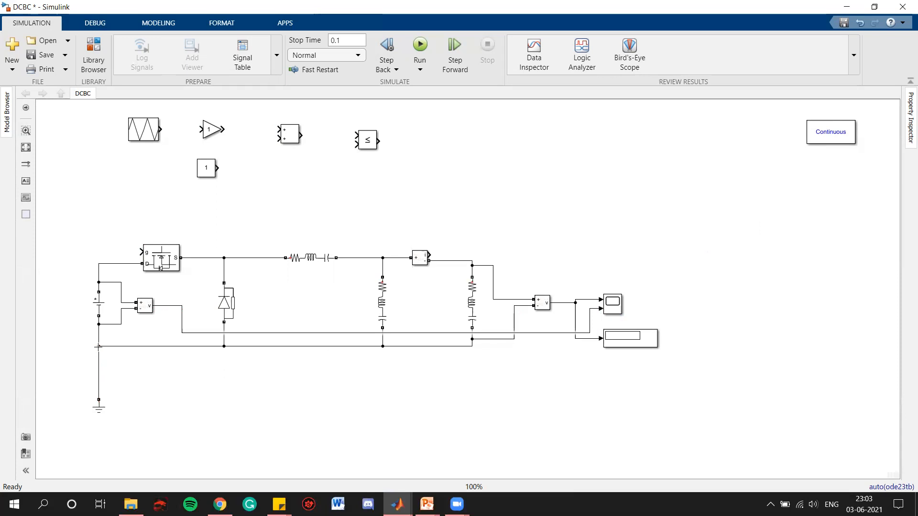
drag(98, 406, 98, 372)
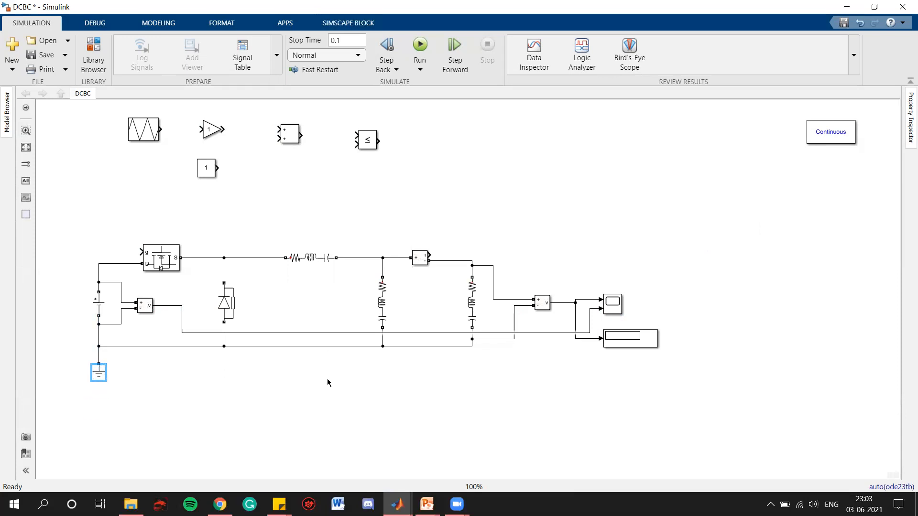
- Change the series branch to an L branch type with inductance 870e-6 H
click(308, 262)
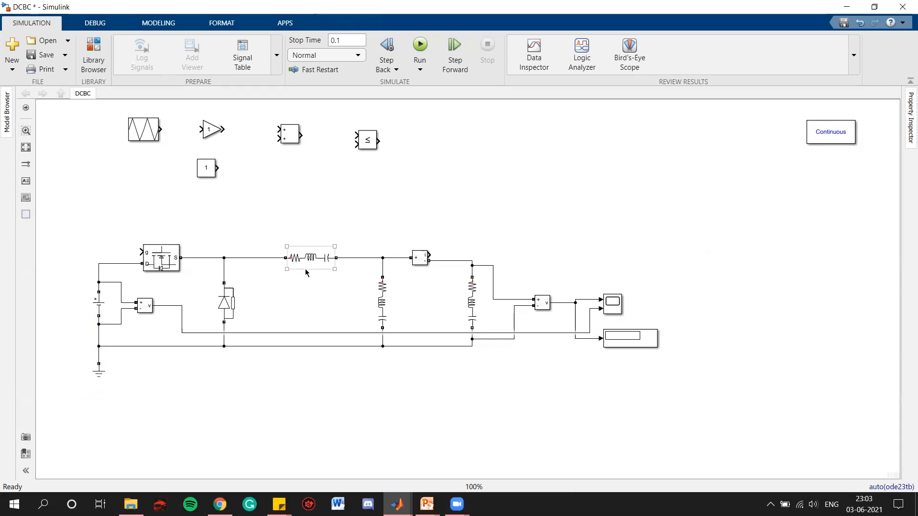
double_click(307, 259)
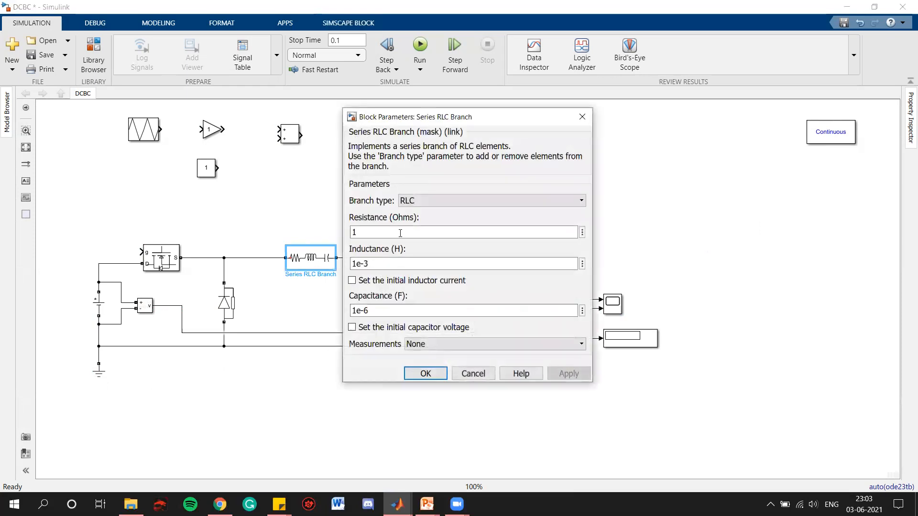
click(421, 201)
click(403, 232)
key(Tab)
key(Left)
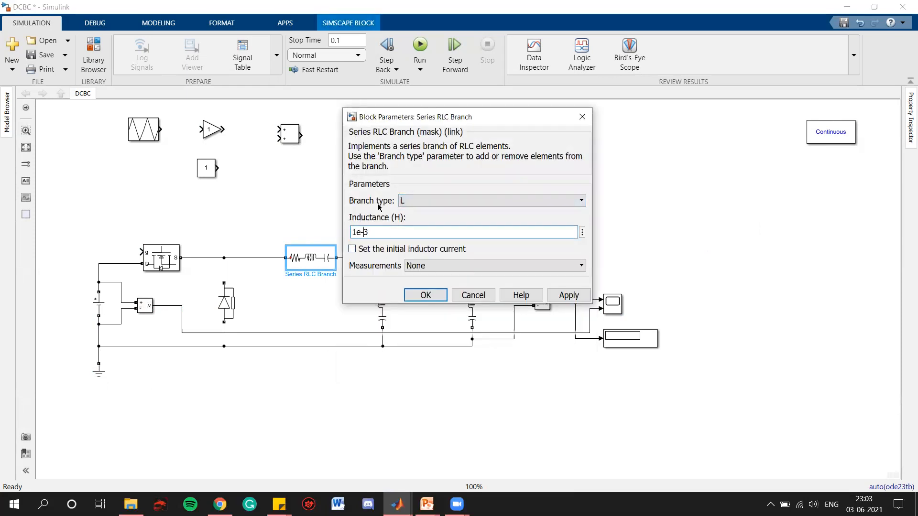
key(BackSpace)
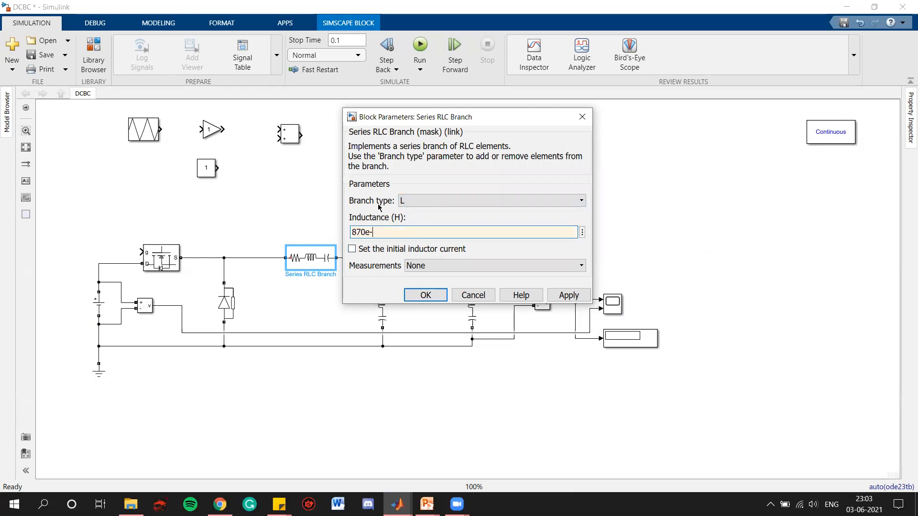
click(413, 299)
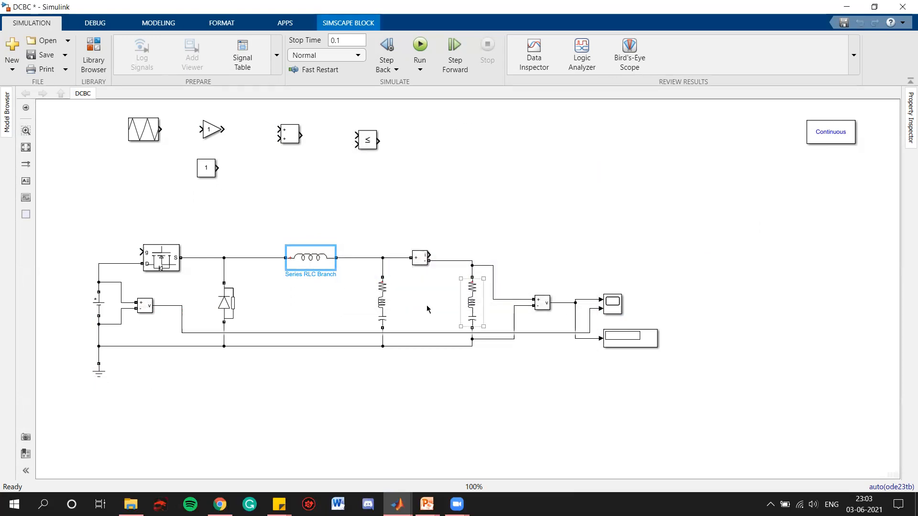
- Change the middle RLC branch to a C branch type with capacitance 20e-6 F and apply it
click(381, 303)
double_click(381, 302)
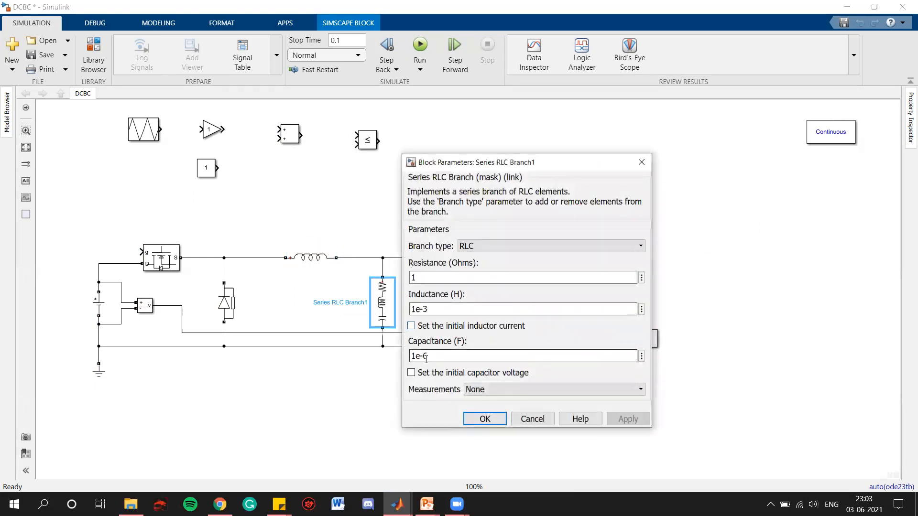
click(470, 250)
click(470, 287)
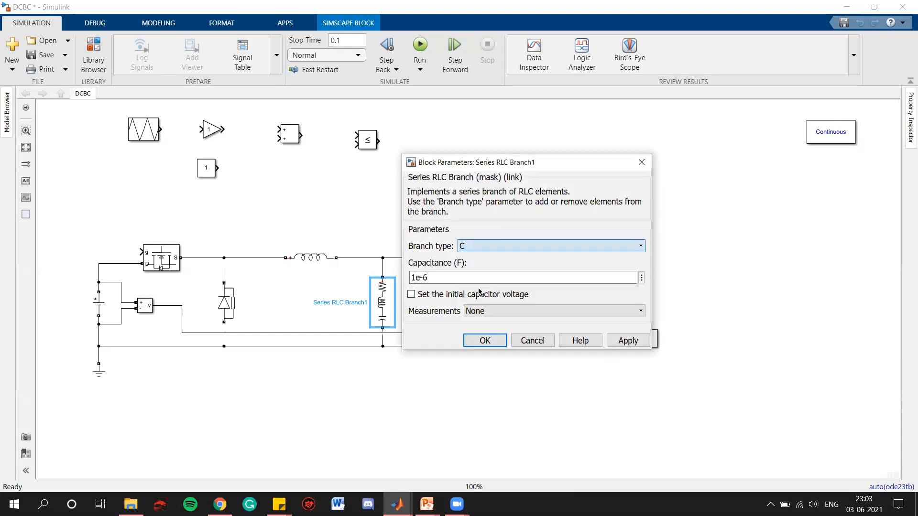
drag(430, 274, 411, 275)
click(422, 274)
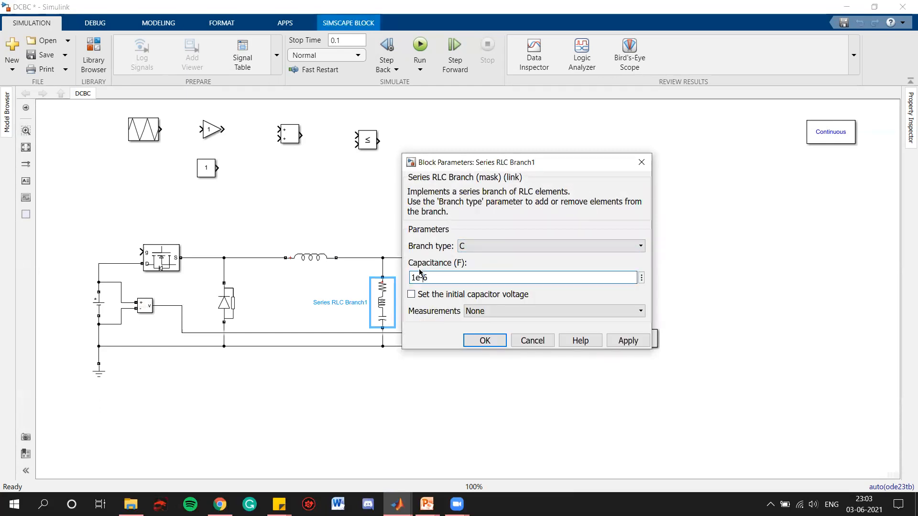
key(BackSpace)
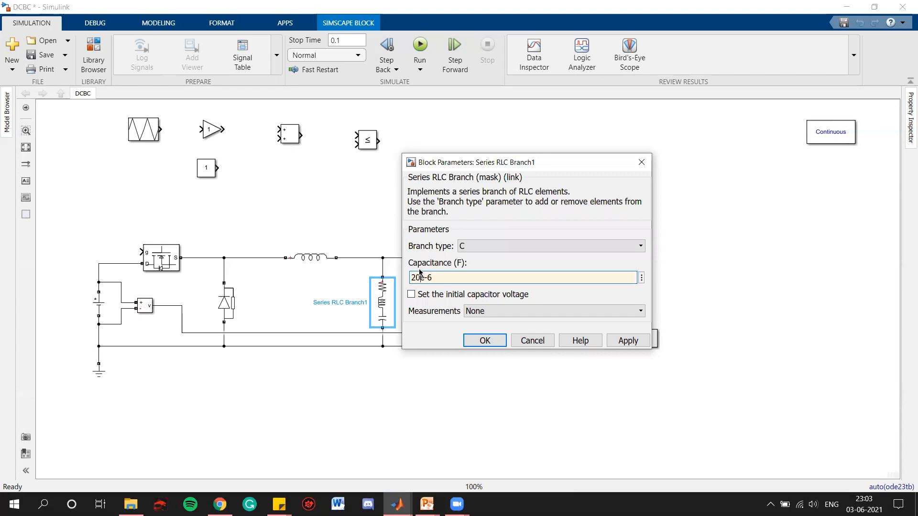
click(631, 341)
click(492, 341)
- Change the load branch to an R branch type with resistance 1 Ohm and save the model
click(474, 309)
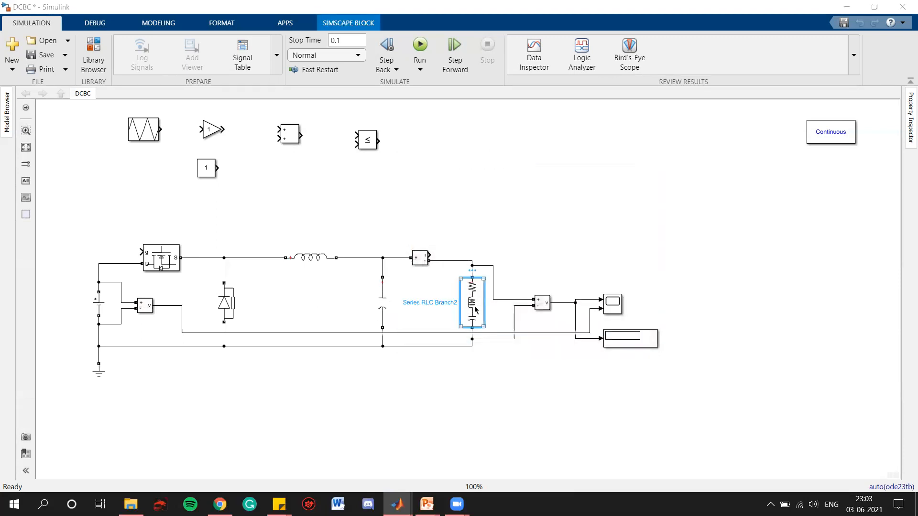
double_click(474, 309)
click(573, 245)
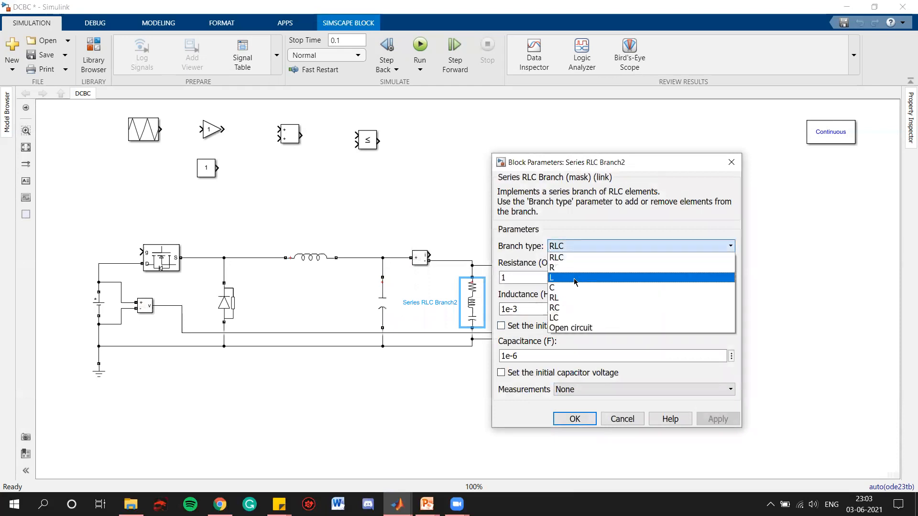
click(573, 267)
text(1)
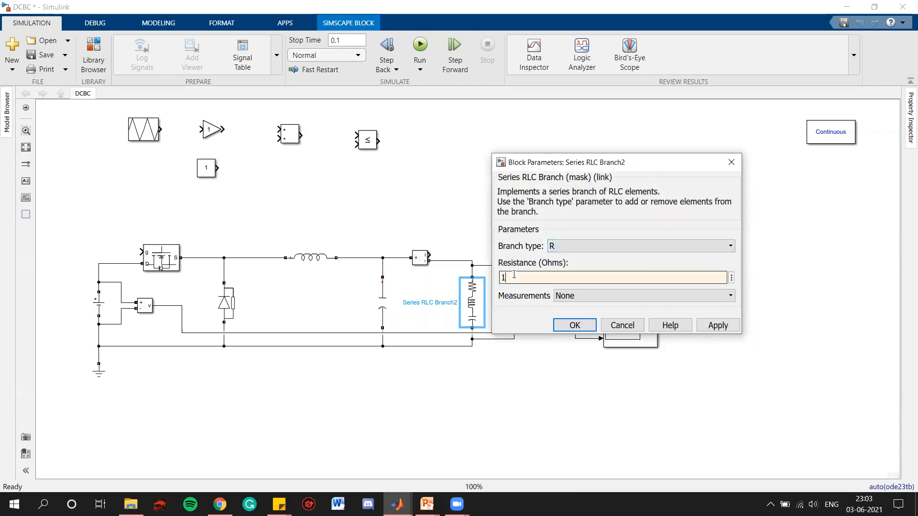
click(565, 324)
key(ctrl+s)
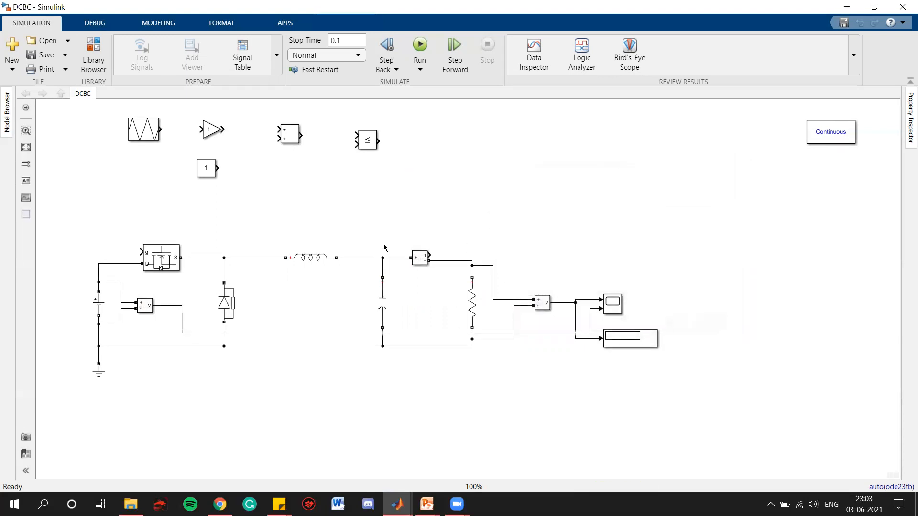
- Open the DC Voltage Source parameters to check its amplitude, then close the dialog
click(96, 305)
double_click(97, 305)
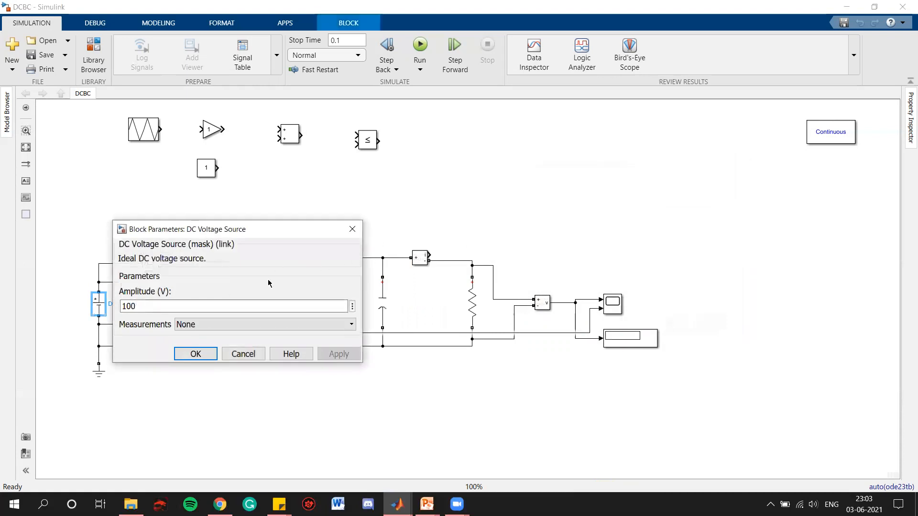
click(352, 229)
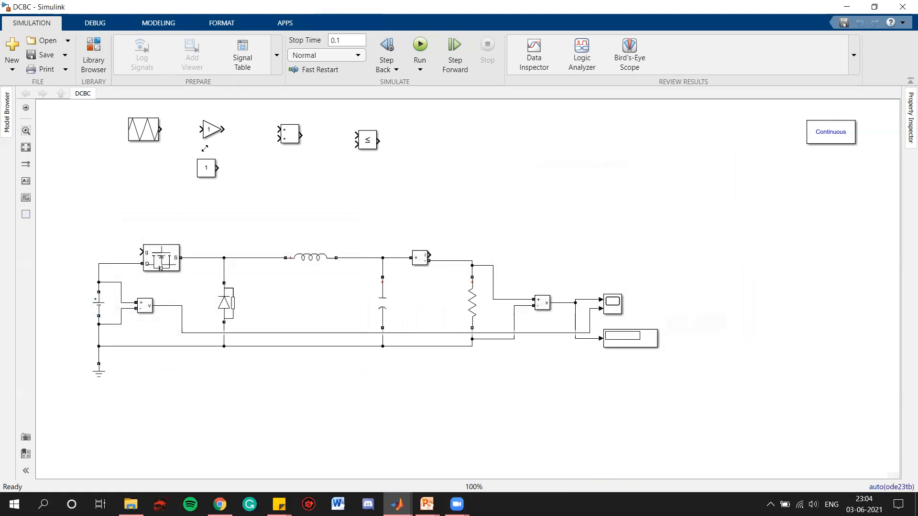
- Add a Scope block by searching for scope and place it near the PWM blocks
double_click(430, 182)
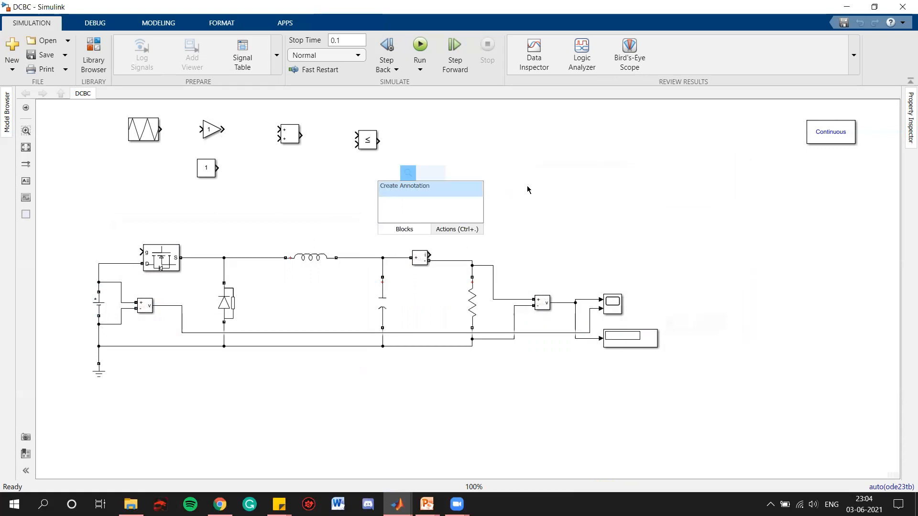
click(564, 189)
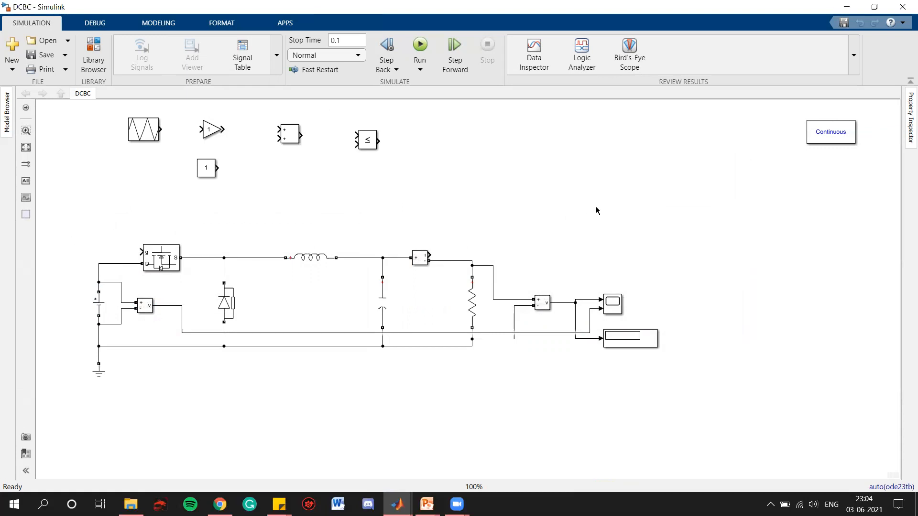
text(sc)
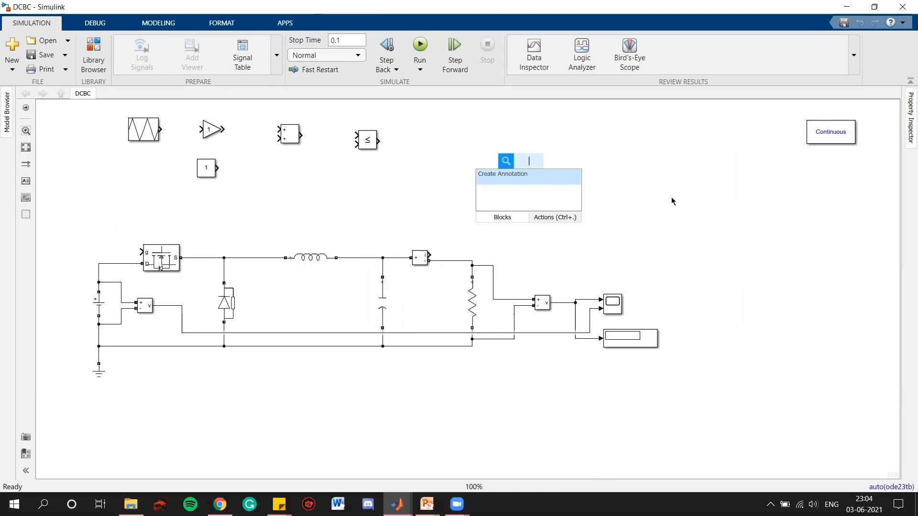
text(ope)
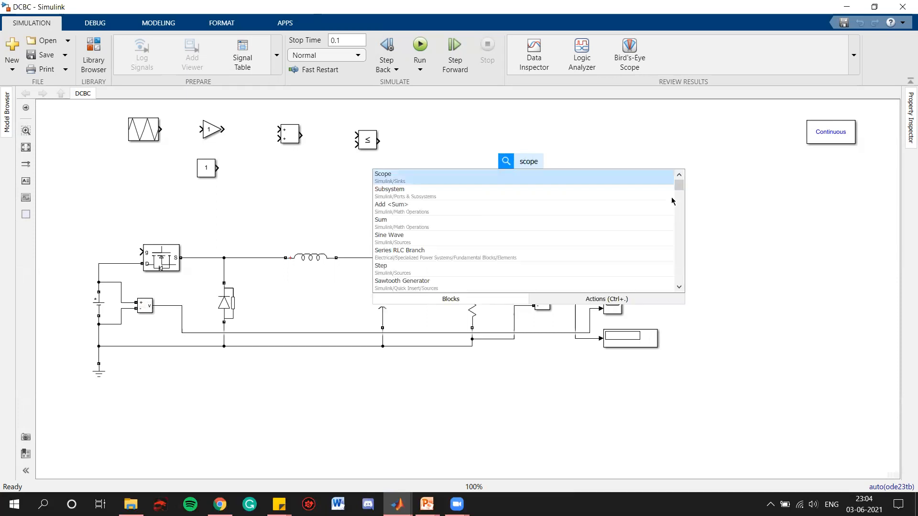
key(Return)
drag(529, 167, 275, 180)
- Set the Triangle Generator frequency to 10000 Hz with phase 90 degrees
double_click(146, 134)
double_click(199, 109)
text(10000)
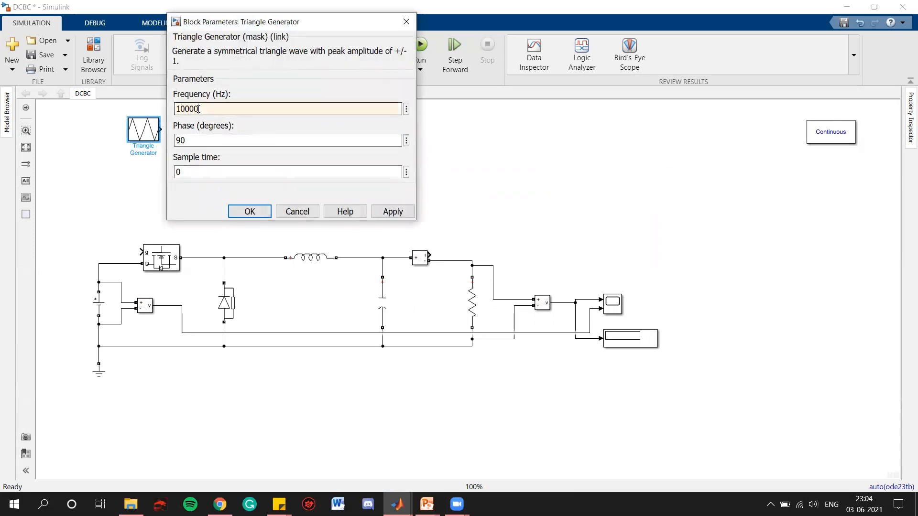
click(385, 211)
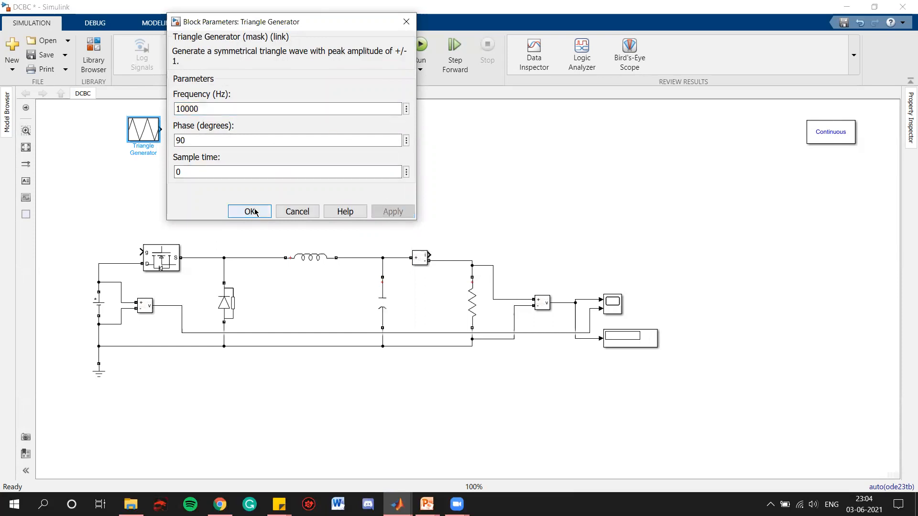
click(250, 212)
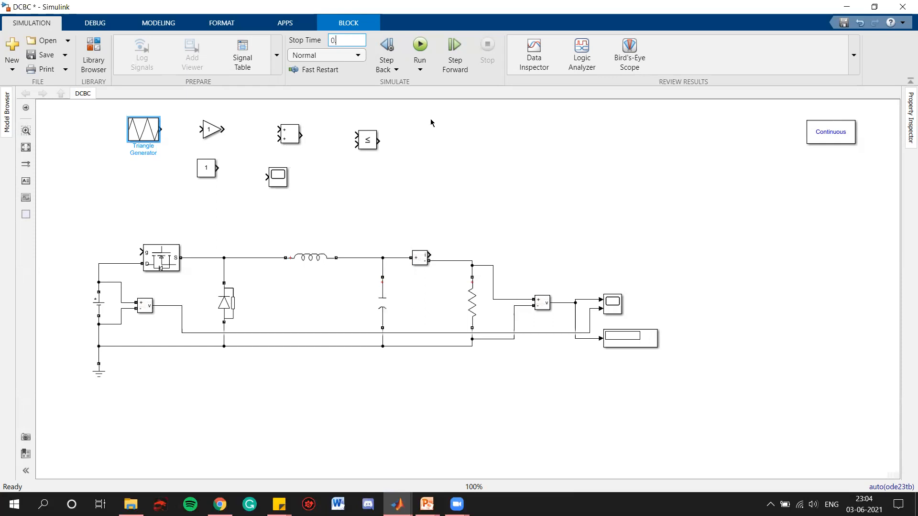
- Set the stop time to 0.06 s and connect the Triangle Generator output to the new Scope beside it
click(444, 127)
drag(266, 176, 162, 130)
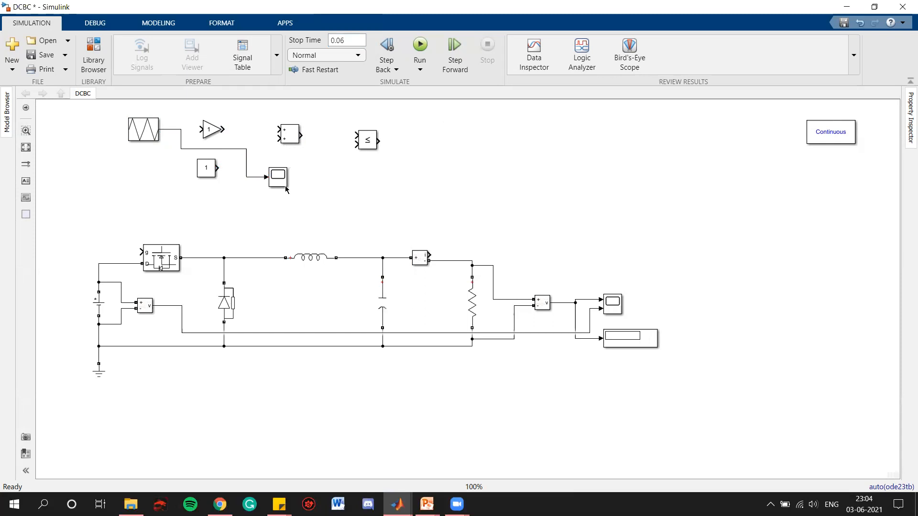
drag(286, 189, 191, 141)
- Run the simulation and inspect the triangle carrier on the scope, zooming into a few cycles
click(296, 212)
click(420, 46)
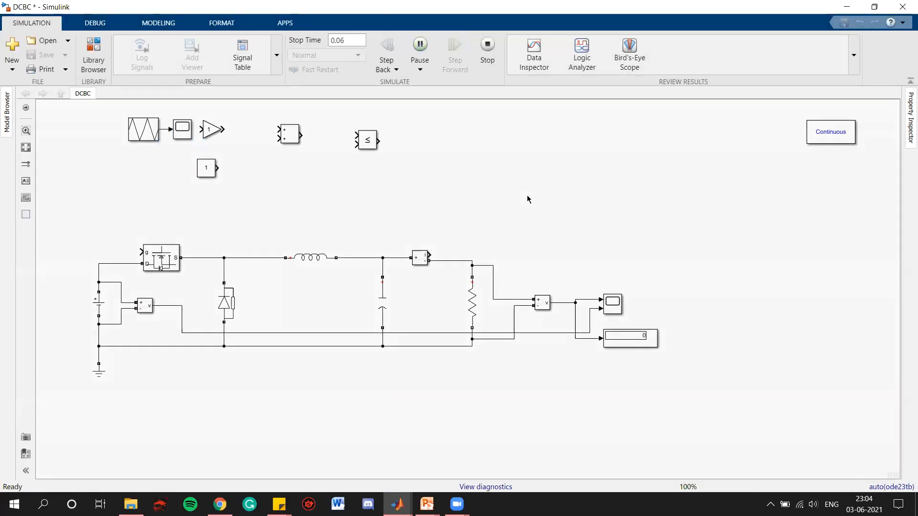
click(150, 134)
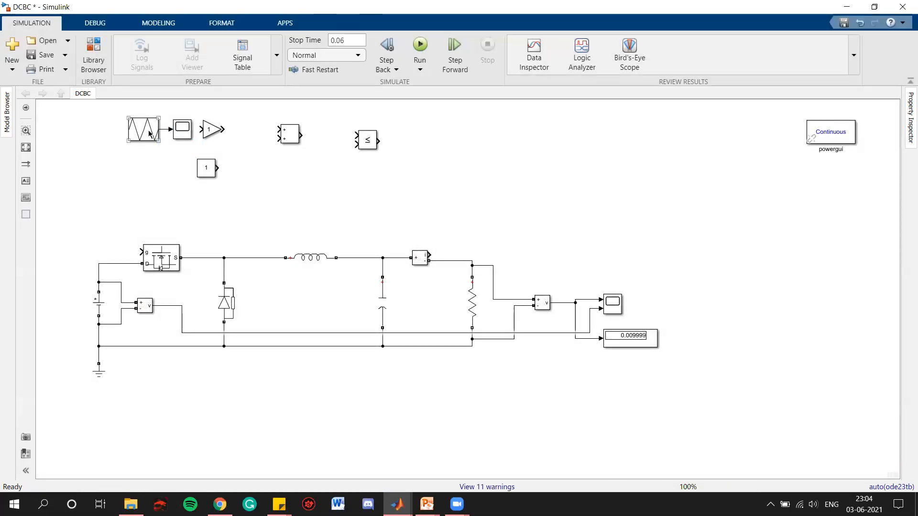
double_click(180, 135)
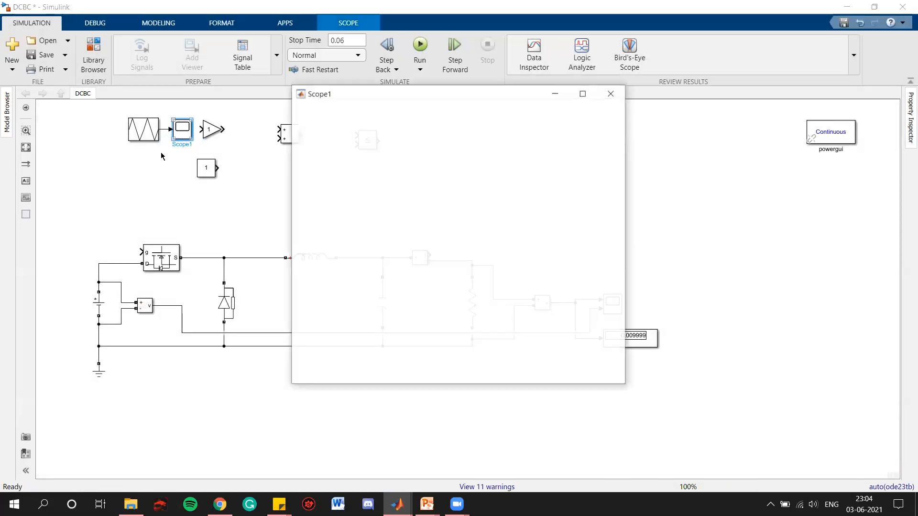
click(583, 93)
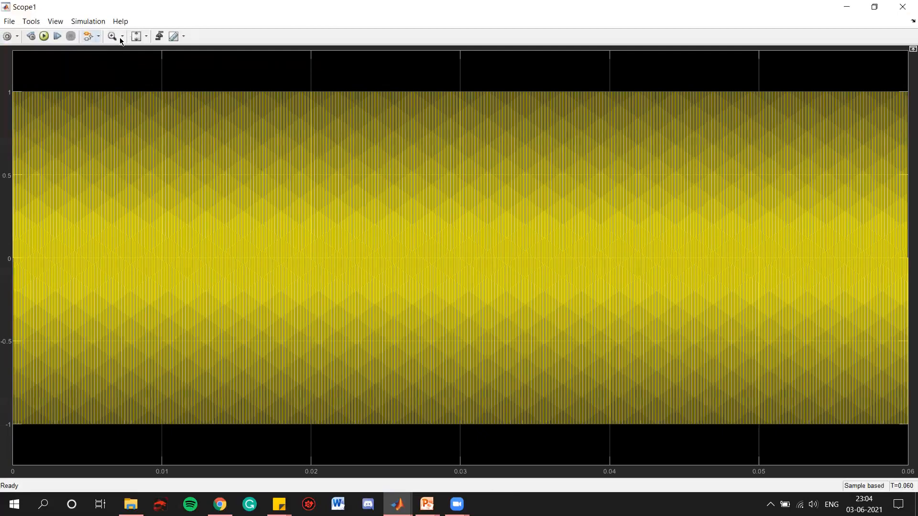
click(147, 39)
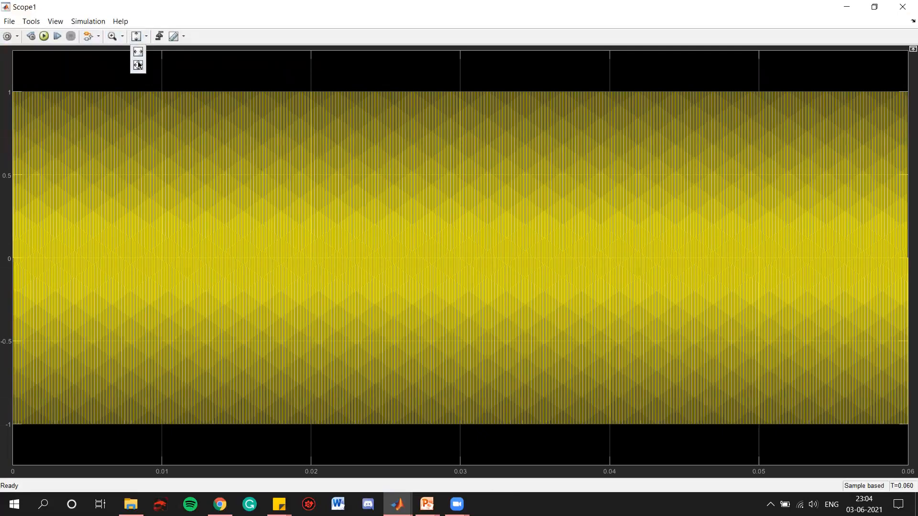
click(122, 37)
click(115, 51)
drag(29, 260, 7, 254)
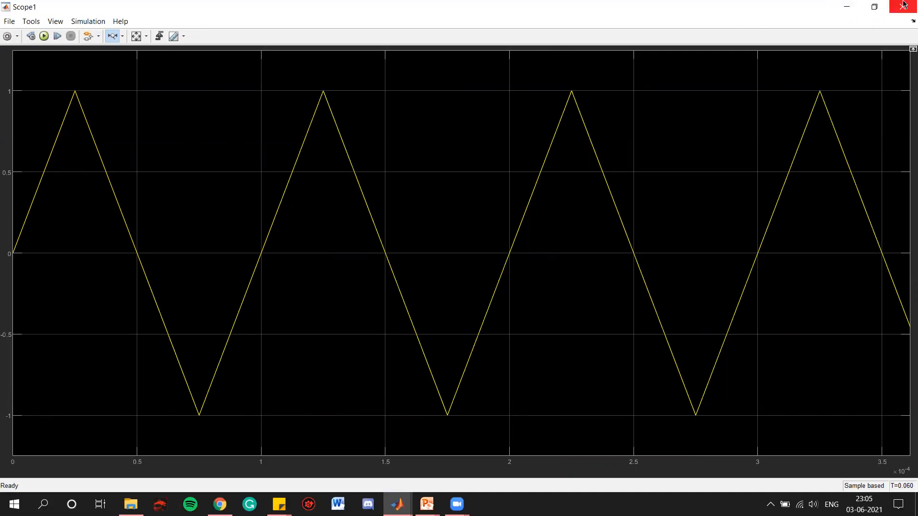
click(903, 4)
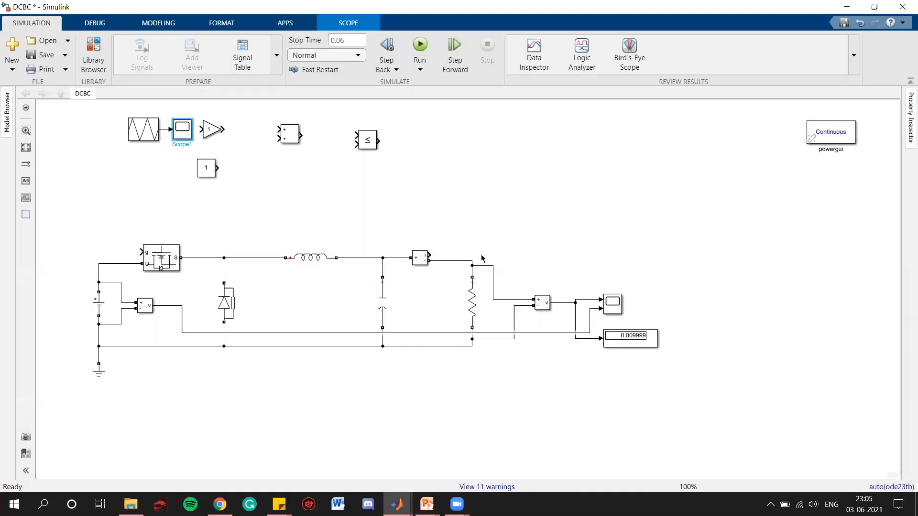
- Move the scope aside and wire the Triangle Generator through the Gain into the Sum, and the Constant into the Sum
click(177, 135)
drag(178, 136, 434, 174)
click(211, 133)
drag(161, 129, 278, 129)
drag(225, 165, 280, 138)
- Set the Gain value to 0.5
click(211, 130)
key(Return)
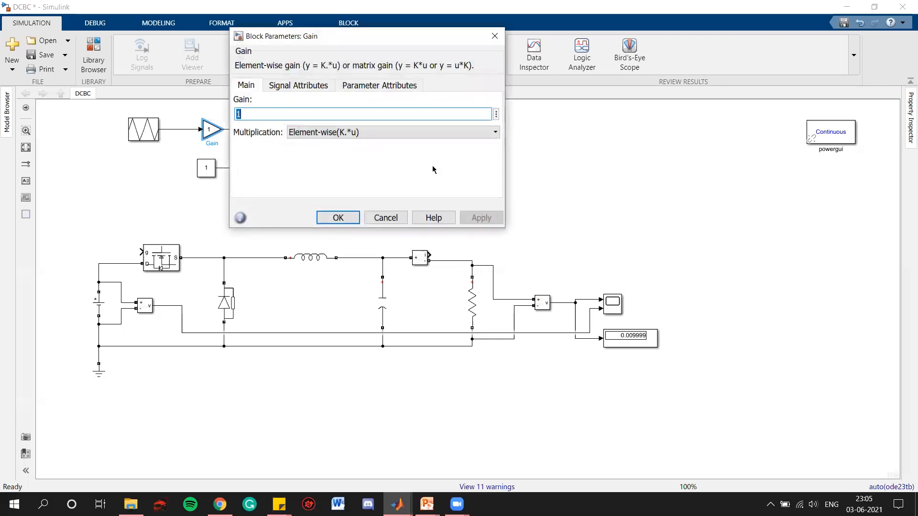
text(0.5)
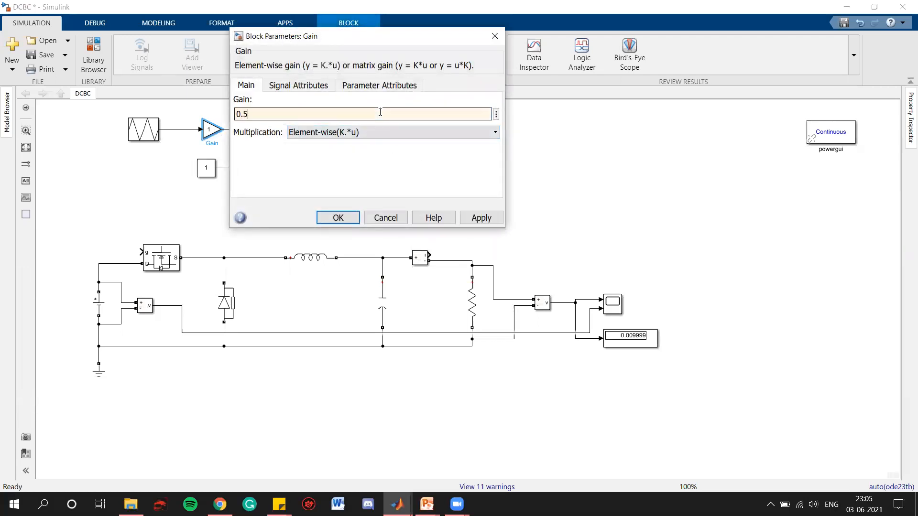
click(349, 218)
- Set the Constant block value to 0.5
double_click(206, 169)
text(0.5)
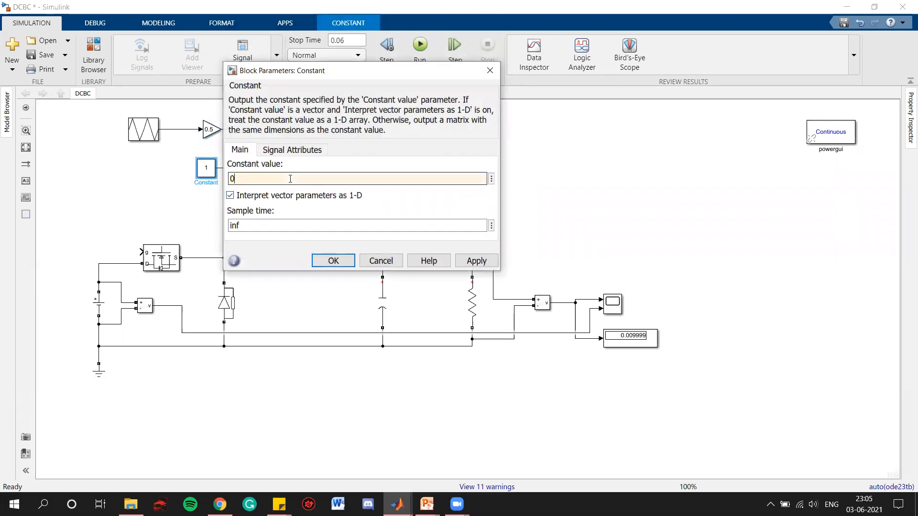
click(330, 260)
- Connect the Sum block output to the Scope and run the simulation
click(448, 239)
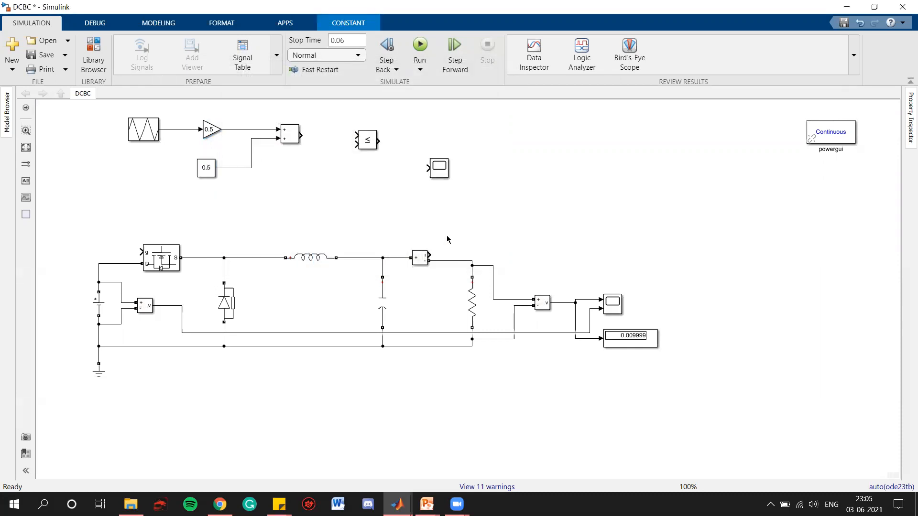
drag(301, 135, 429, 168)
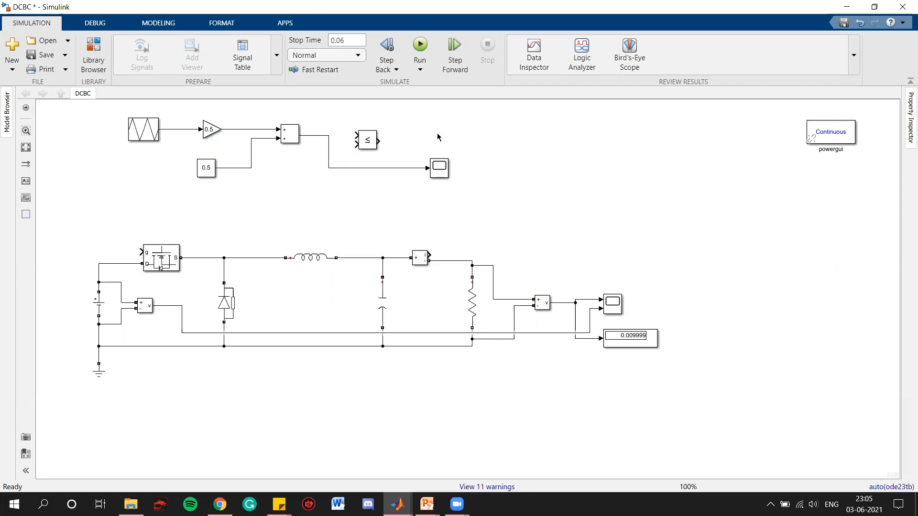
click(411, 59)
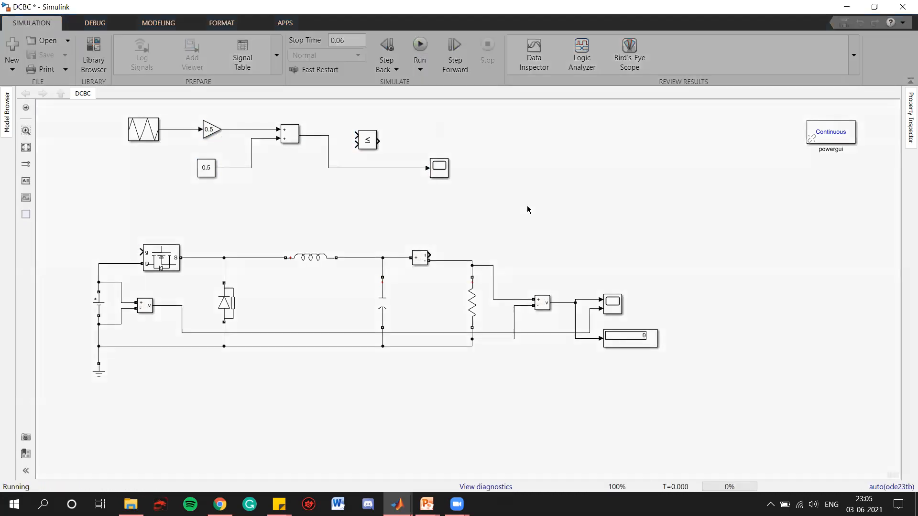
- Open the scope and zoom in to inspect the offset triangle carrier waveform
double_click(439, 168)
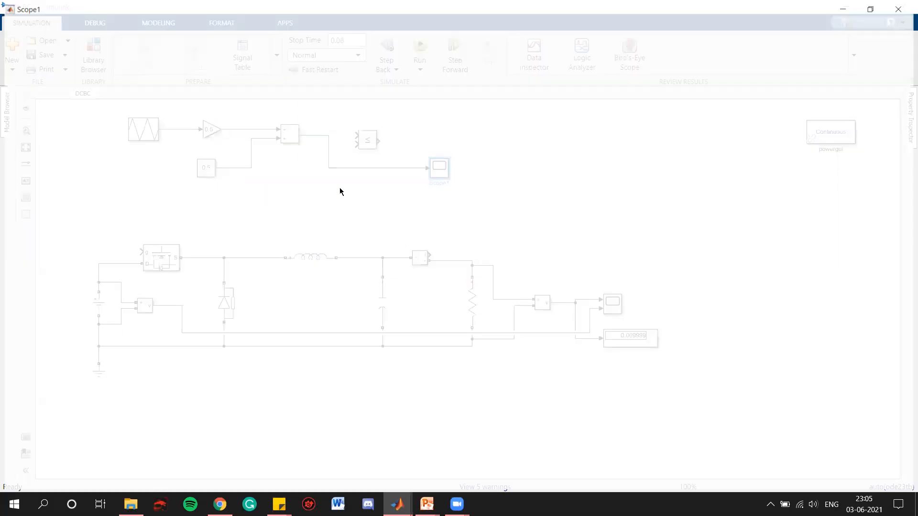
click(136, 36)
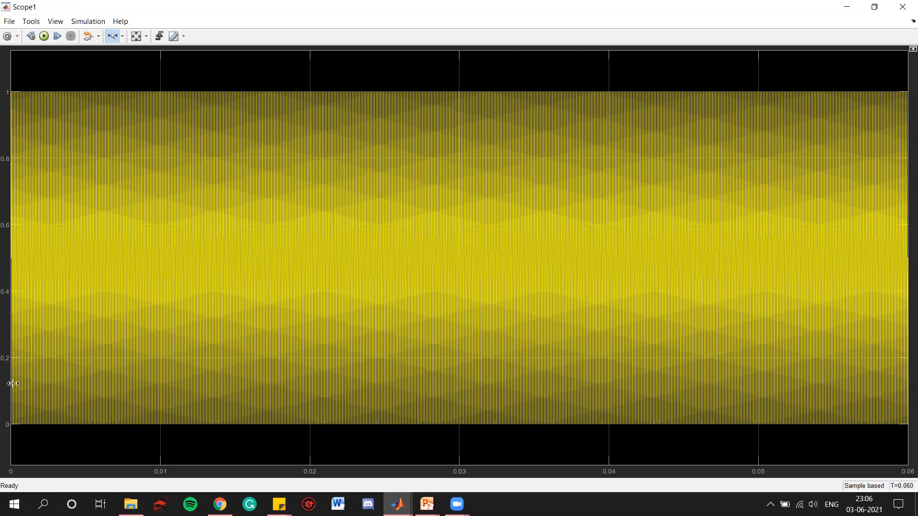
drag(30, 264, 11, 261)
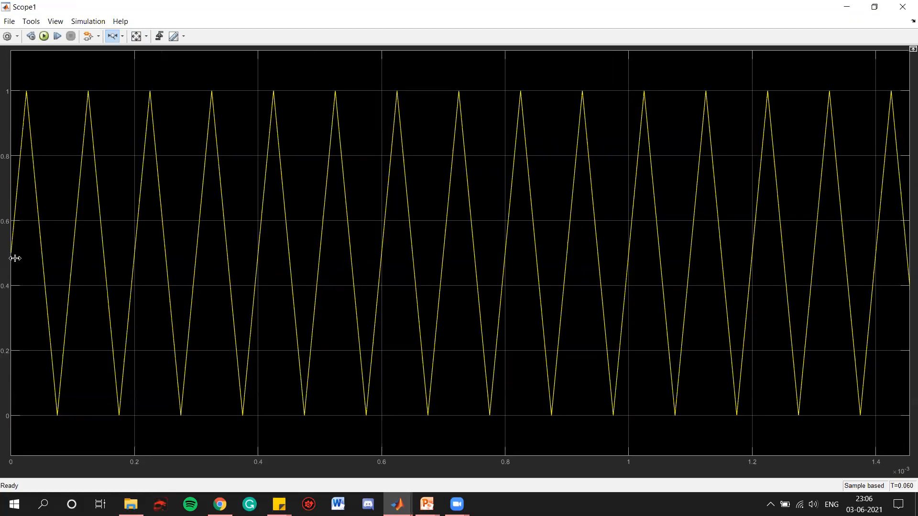
drag(113, 256, 10, 251)
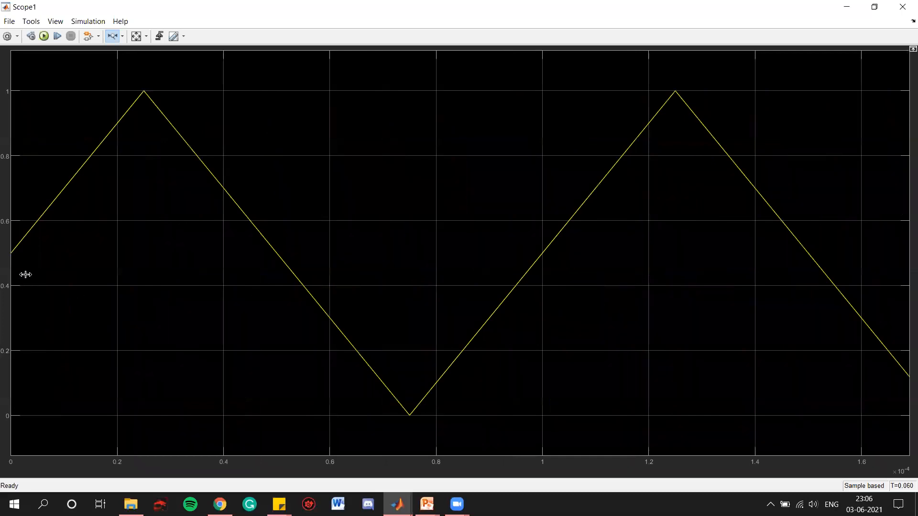
click(137, 36)
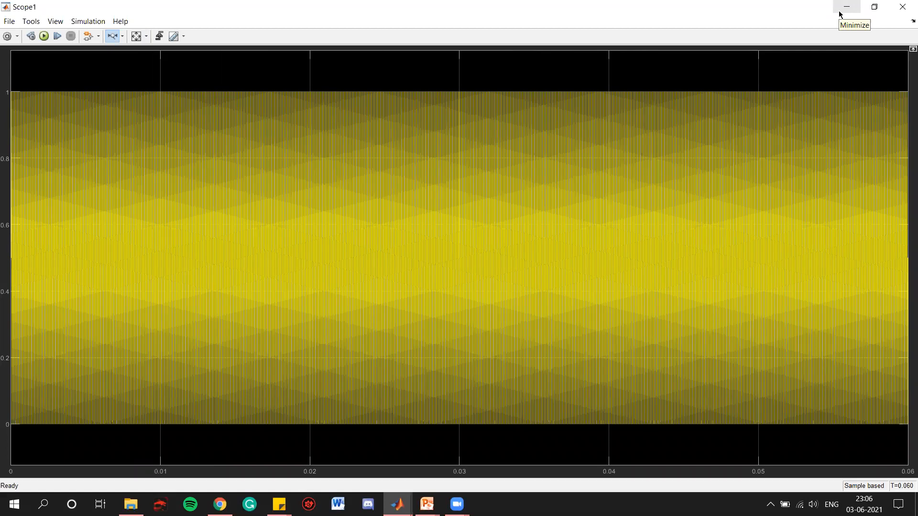
- Duplicate the 0.5 Constant block and delete the connection from the Sum block to the Scope
click(902, 7)
click(214, 172)
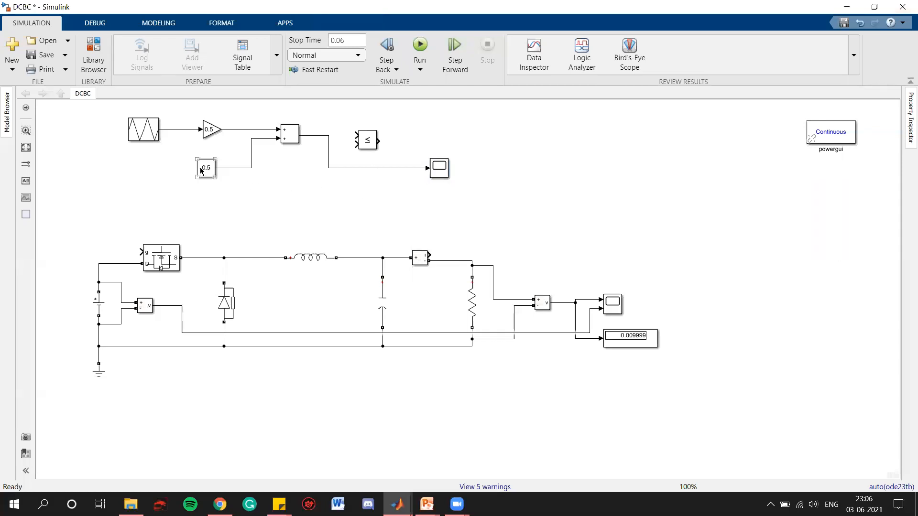
drag(210, 170, 311, 186)
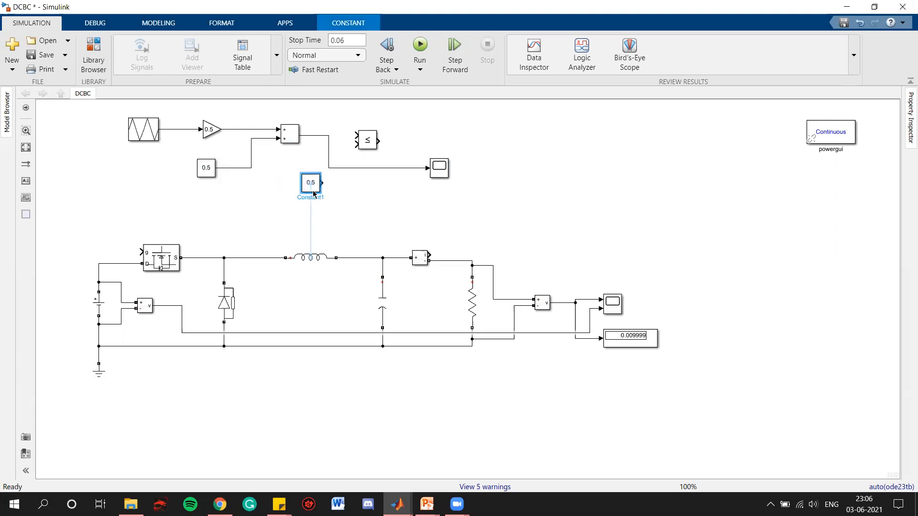
click(394, 167)
key(Delete)
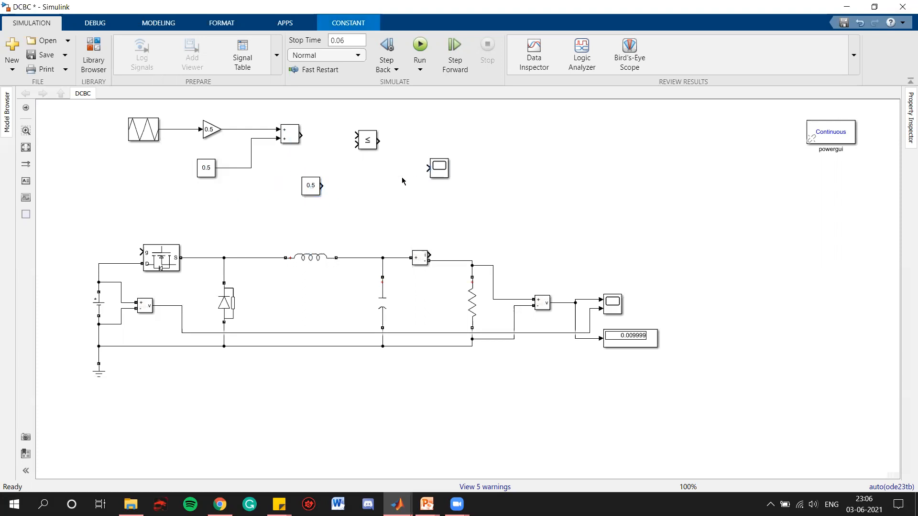
- Set the new Constant block to 1 and wire it and the Sum output into the Relational Operator inputs
click(310, 186)
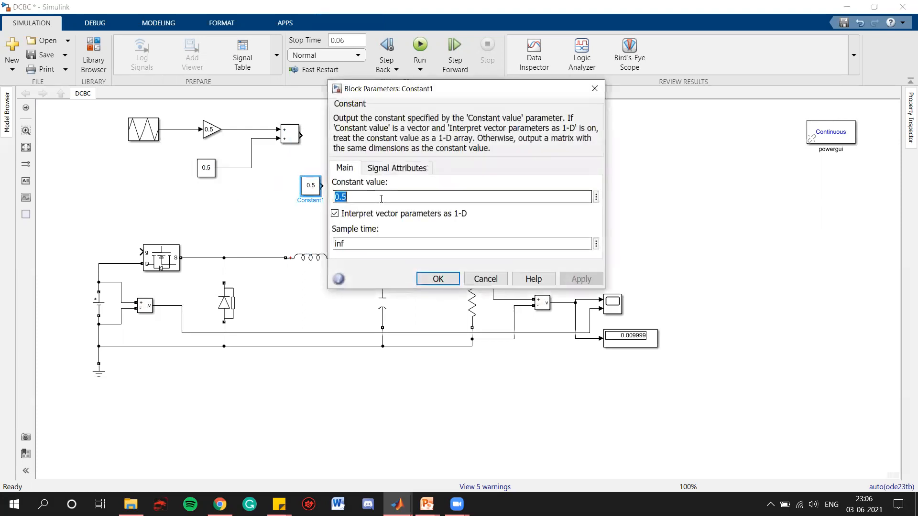
text(1)
click(436, 278)
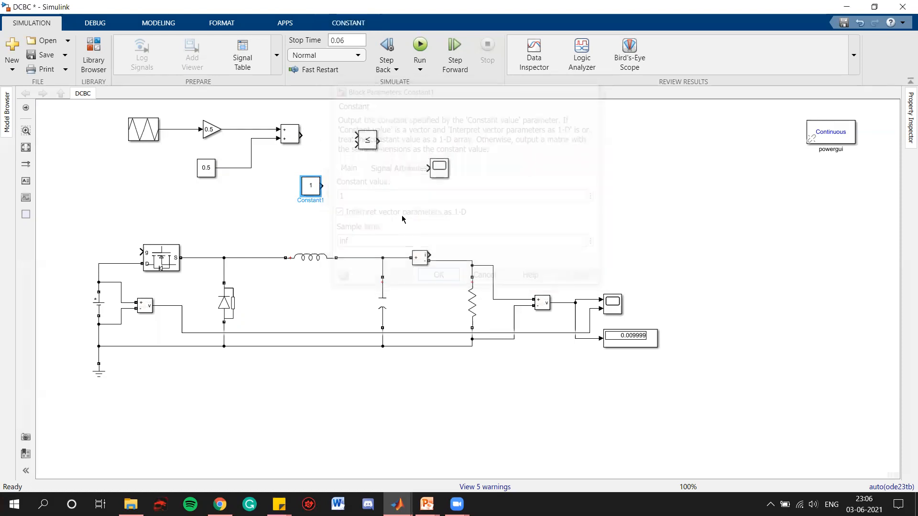
drag(321, 186, 356, 144)
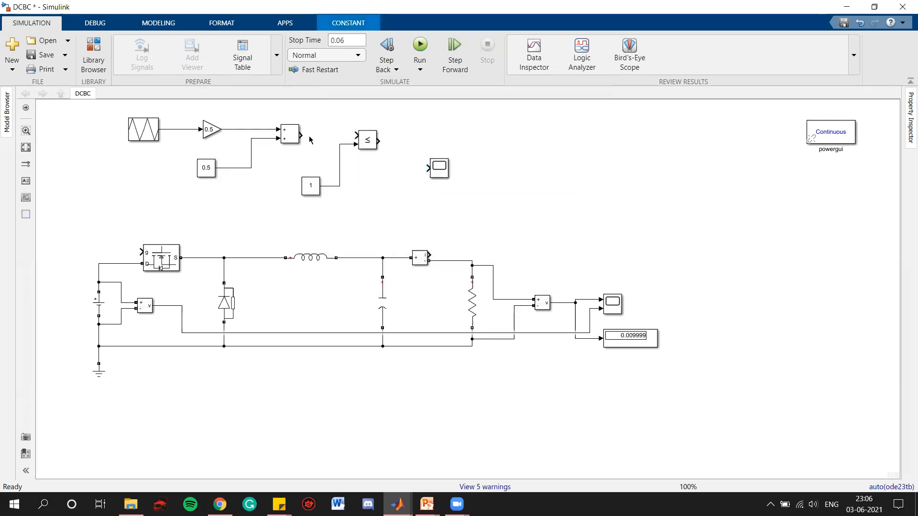
drag(303, 133, 356, 136)
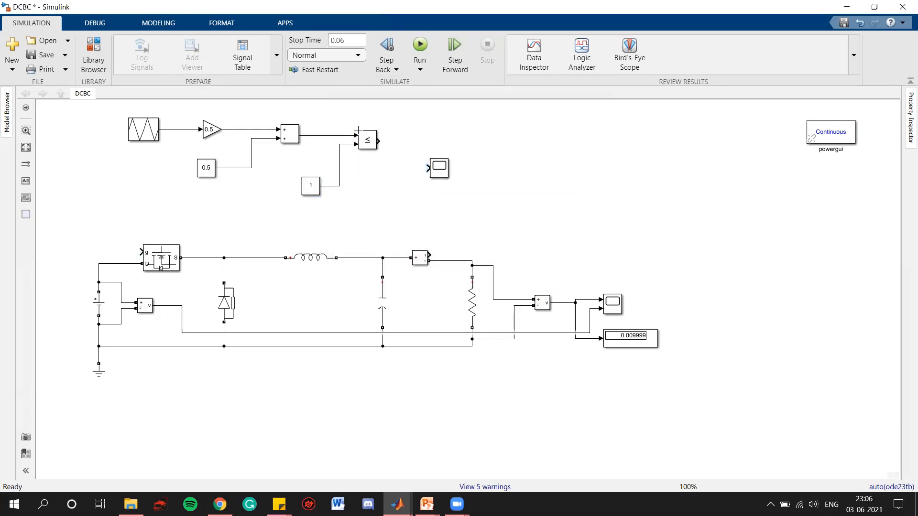
- Add a Mux block and route the carrier and constant signals into its inputs
double_click(520, 130)
text(mux)
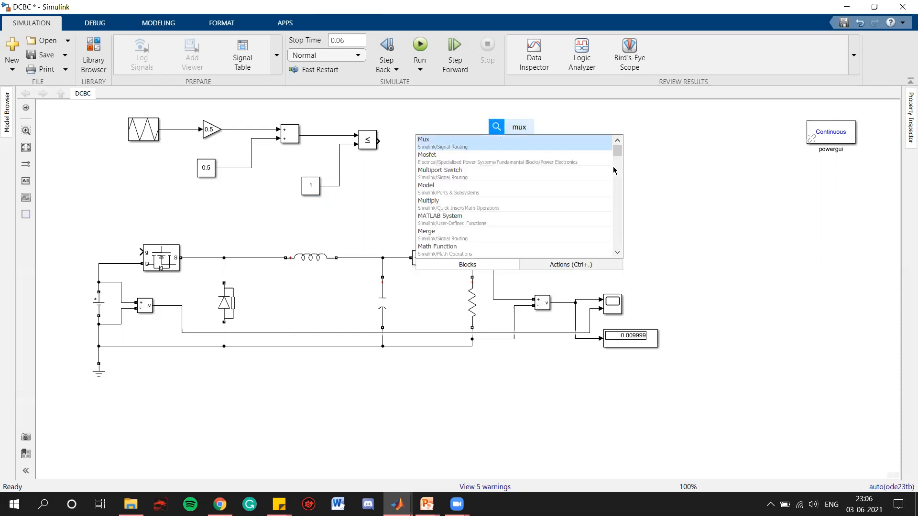
key(Return)
drag(519, 131, 342, 164)
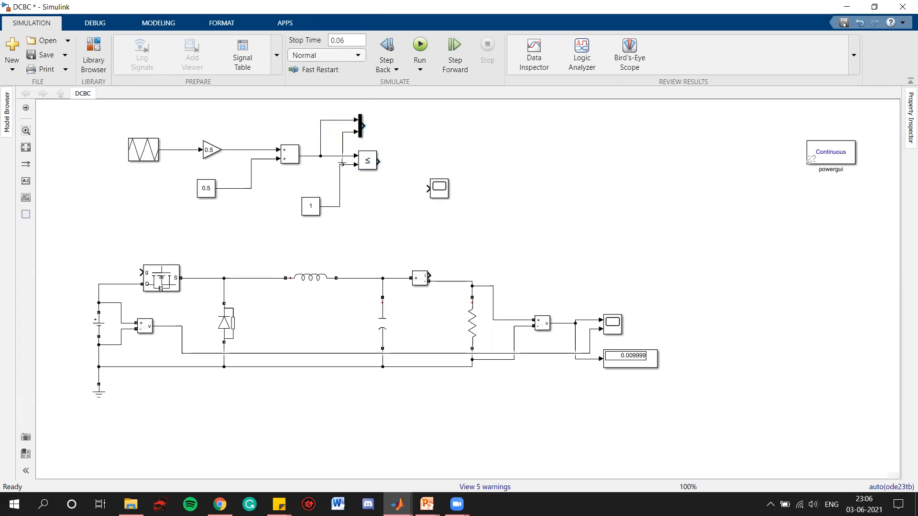
- Configure the scope to have 2 input ports with a stacked two-axes layout
double_click(437, 184)
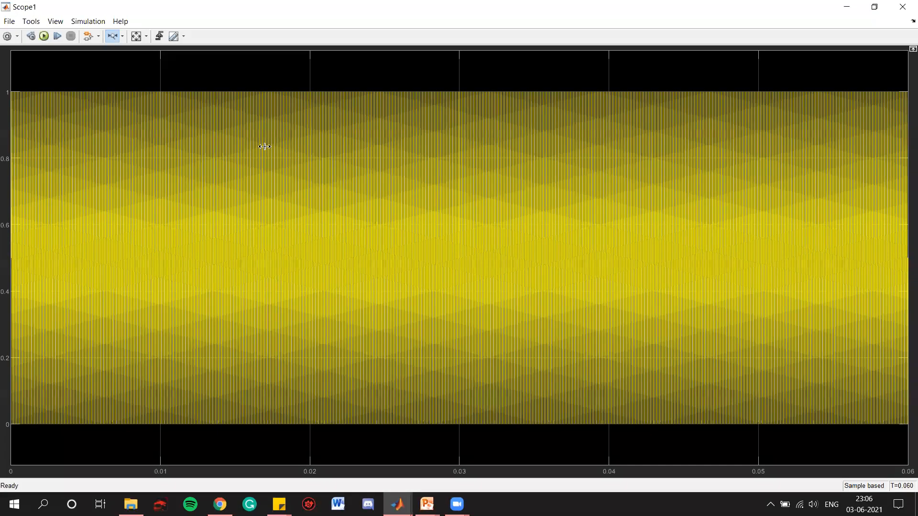
click(7, 36)
double_click(441, 228)
text(2)
click(545, 224)
click(608, 246)
click(560, 317)
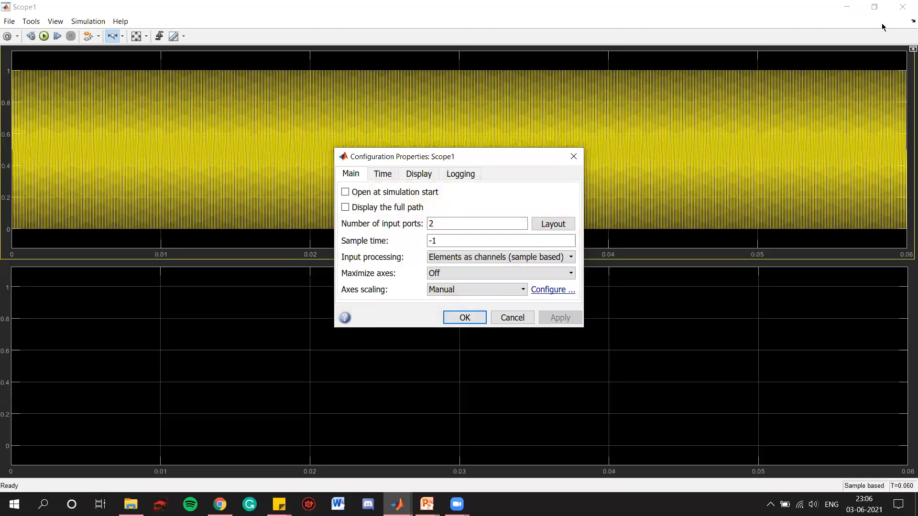
click(464, 317)
- Connect the Mux output and the Relational Operator output to the two scope inputs
click(902, 6)
mouse_move(369, 128)
mouse_down()
mouse_move(427, 158)
mouse_move(415, 168)
mouse_move(426, 168)
mouse_up()
click(376, 165)
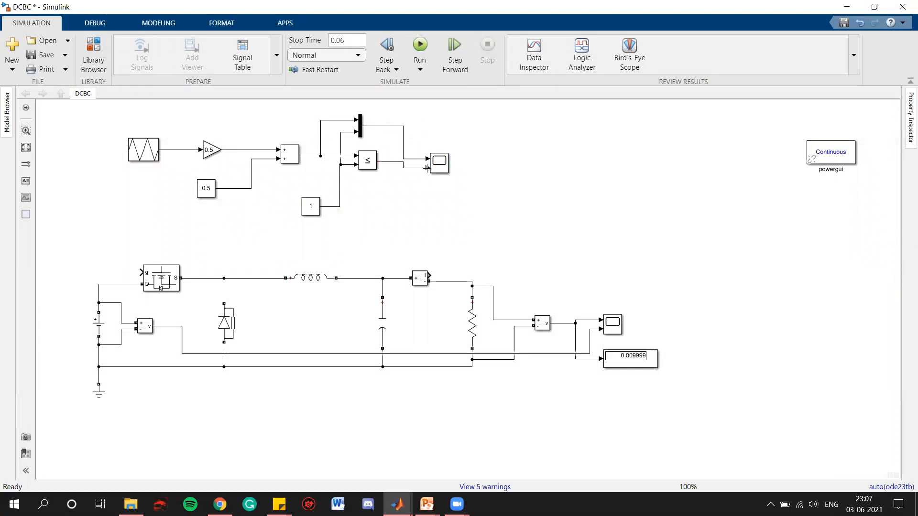
- Run the simulation and check the two scope traces
click(420, 45)
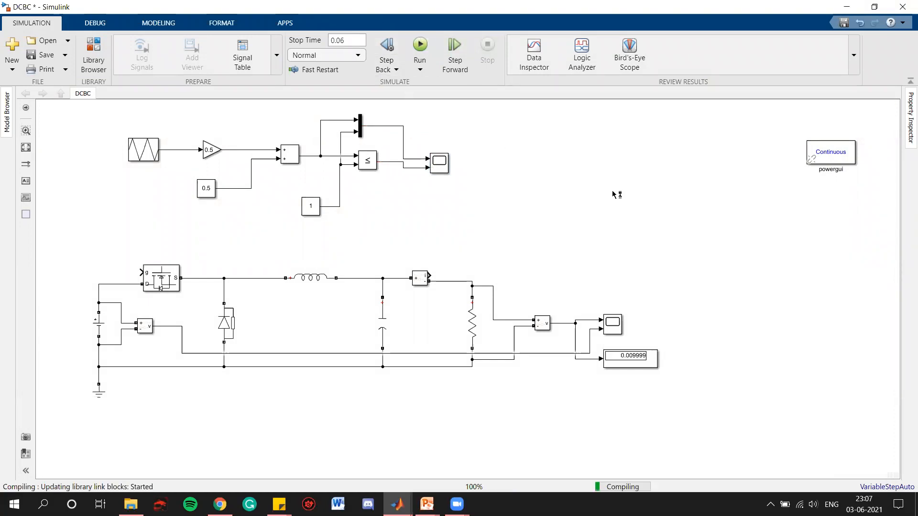
double_click(439, 163)
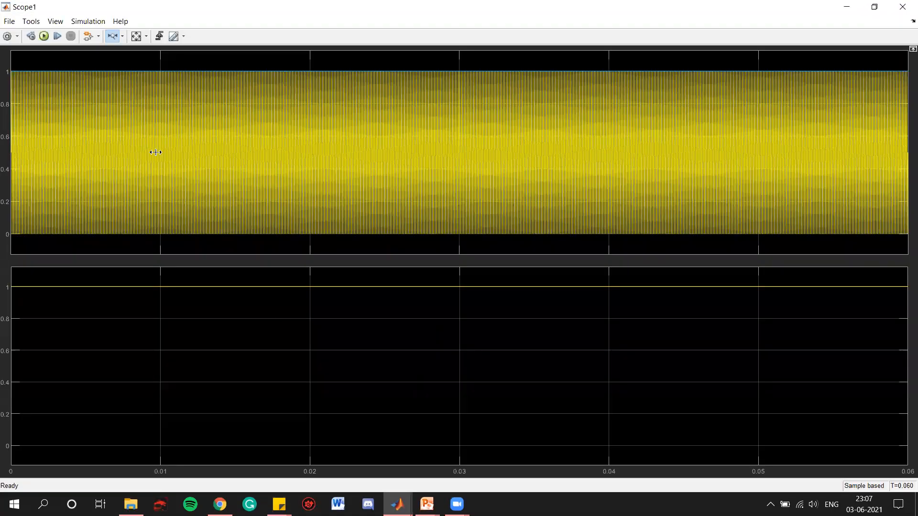
click(903, 7)
- Set the comparison Constant to 0.5 and run the simulation
double_click(313, 207)
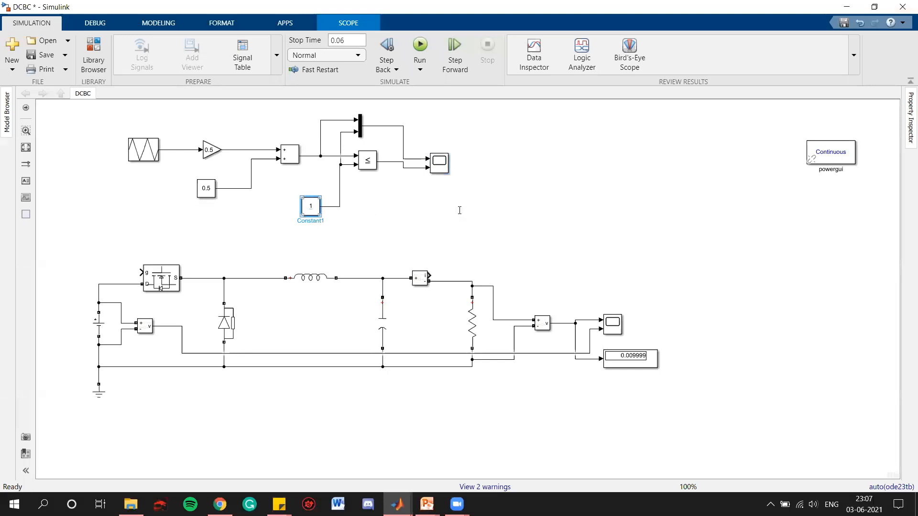
text(0.5)
click(436, 298)
click(528, 248)
key(ctrl+t)
- Open the scope and zoom in to compare the carrier, reference level and PWM output
double_click(439, 163)
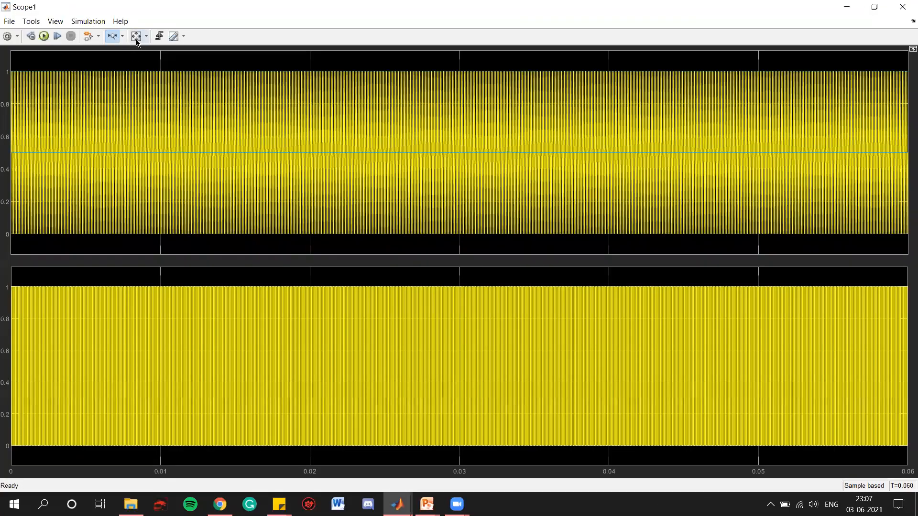
drag(7, 151, 7, 152)
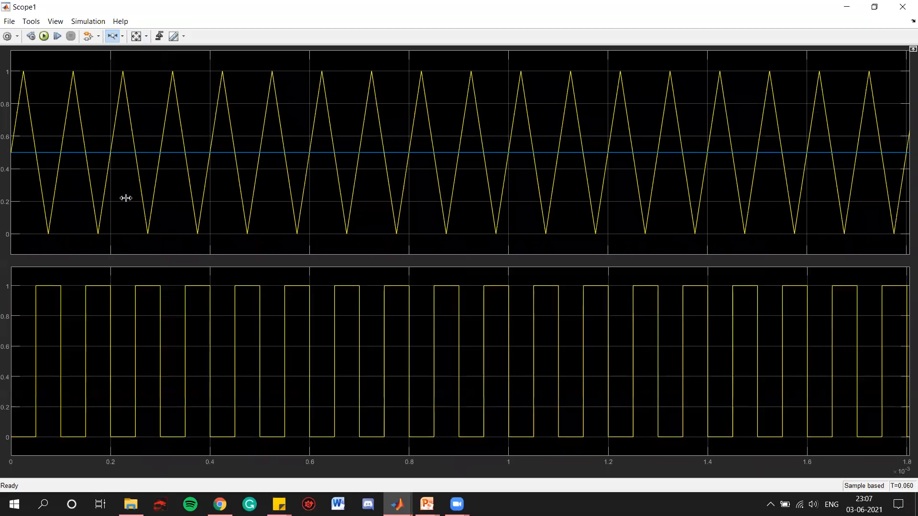
drag(144, 150, 7, 152)
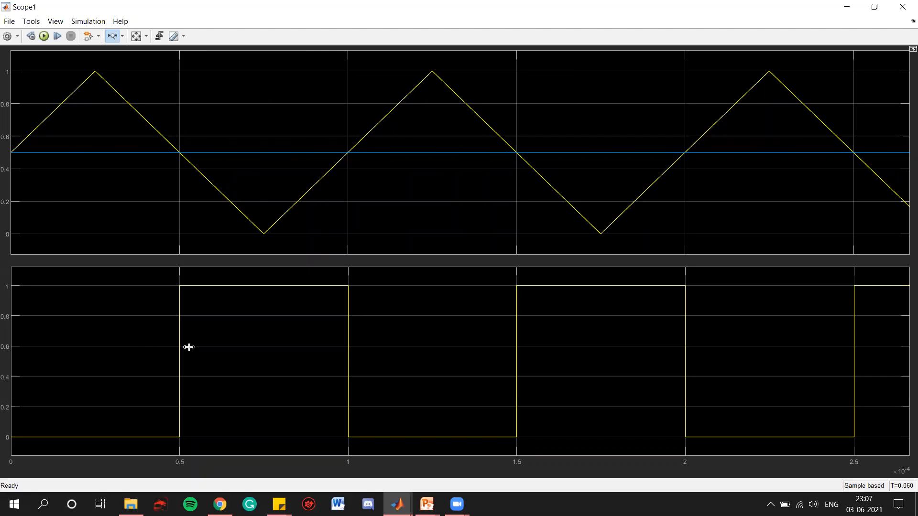
click(902, 6)
click(310, 206)
double_click(435, 164)
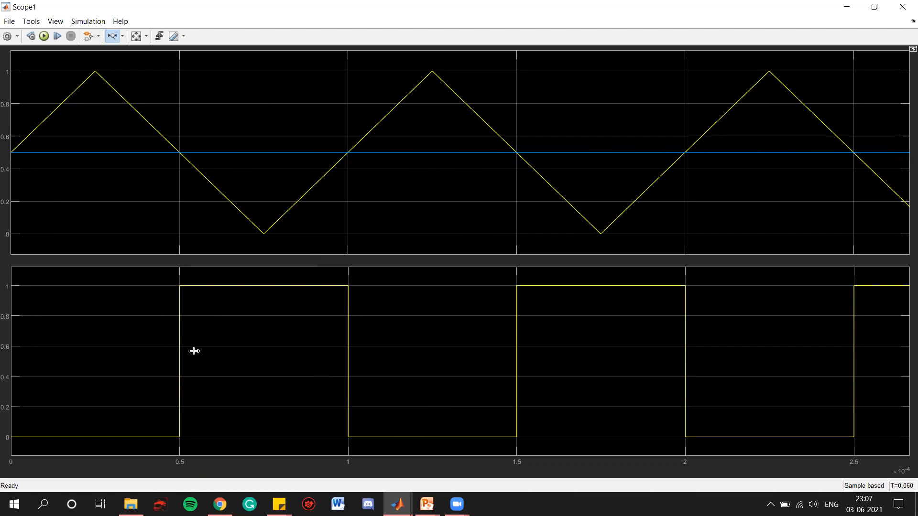
click(903, 6)
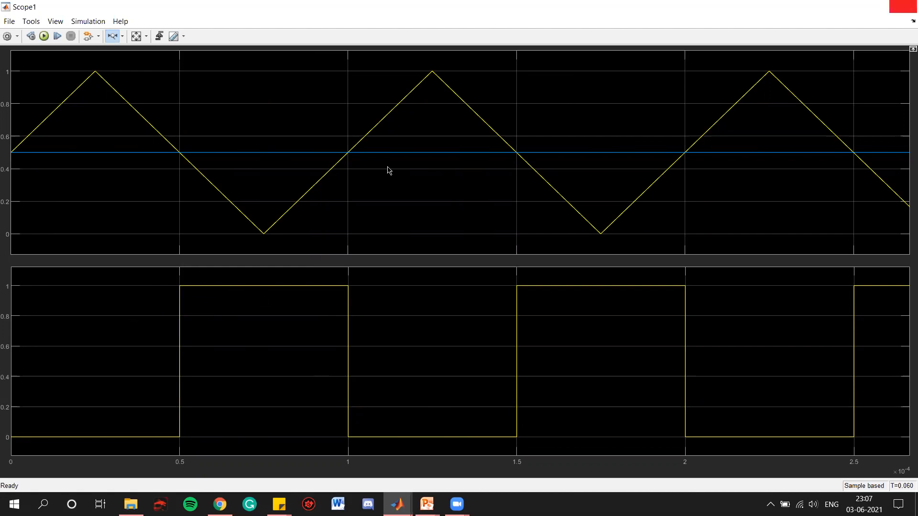
- Set the comparison Constant to 0.75 and run the simulation
double_click(309, 208)
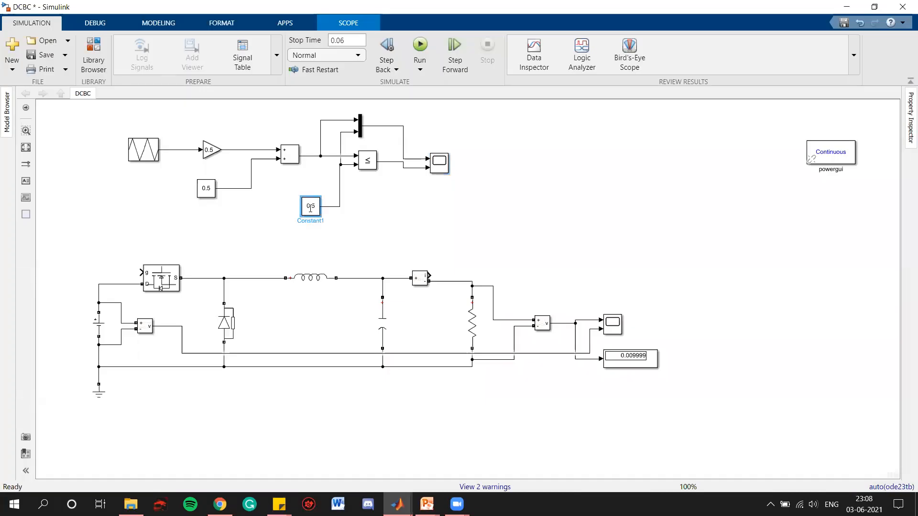
text(0.75)
key(Return)
click(420, 45)
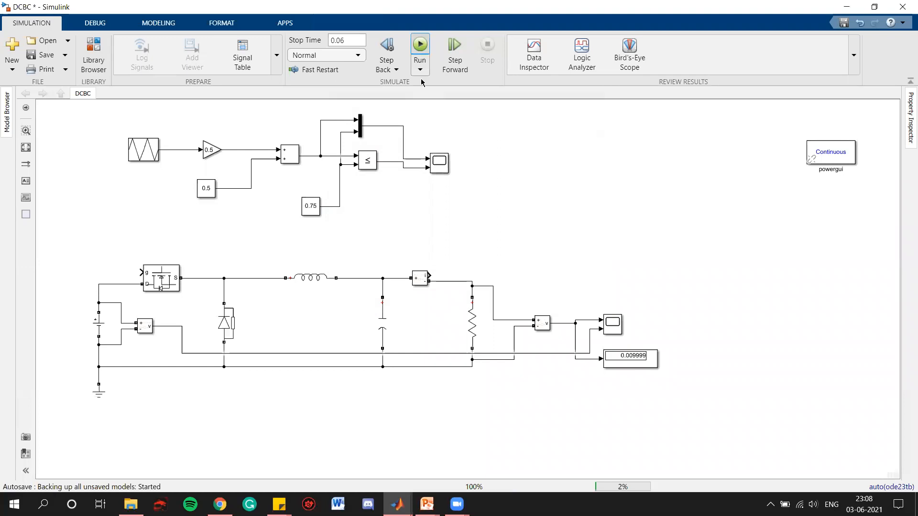
- Open the scope and zoom in to inspect the PWM pulses at this reference level
double_click(440, 163)
drag(44, 113, 7, 120)
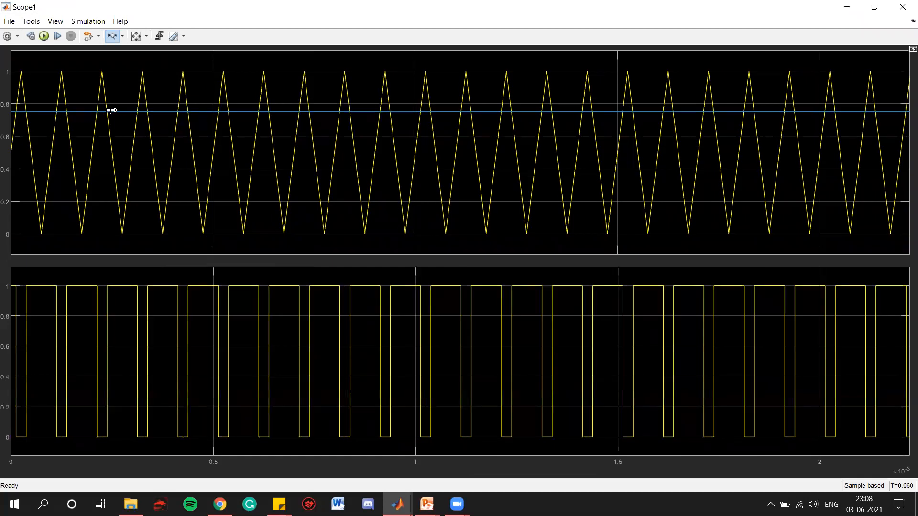
drag(111, 110, 9, 115)
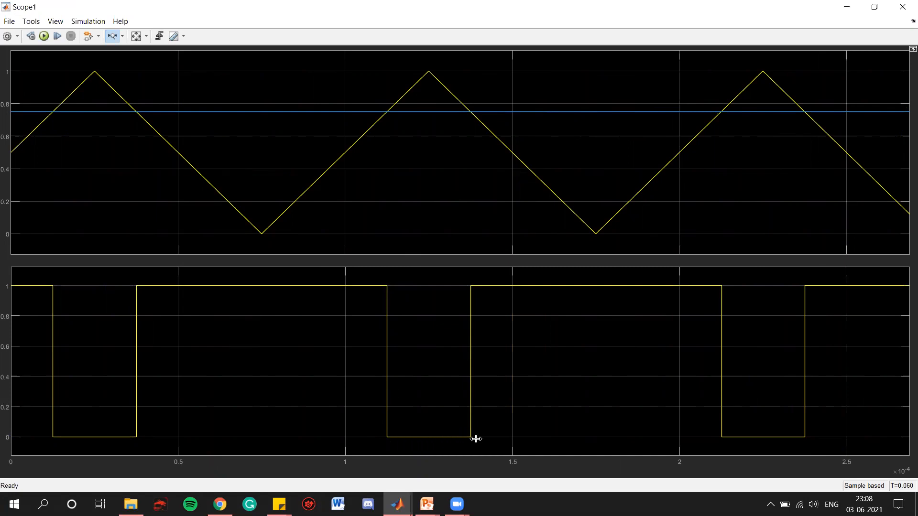
click(903, 7)
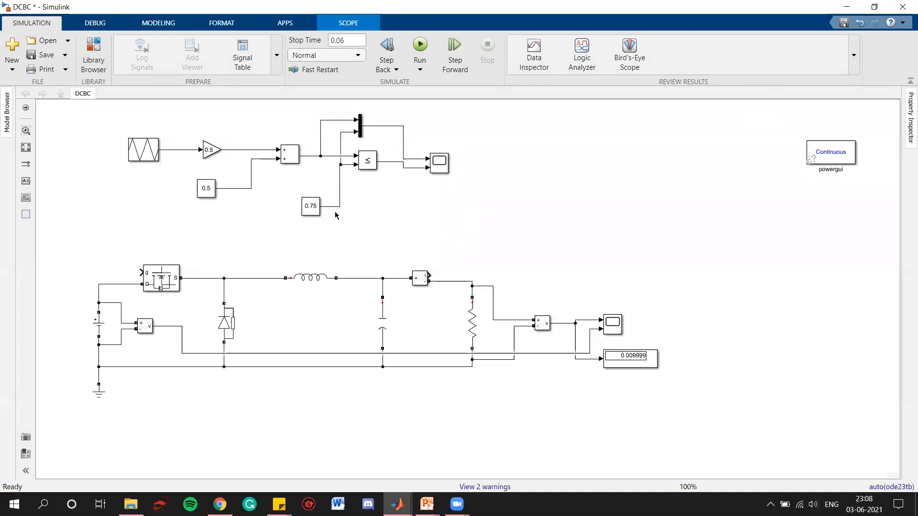
- Set the comparison Constant to 0.25 and run the simulation
double_click(311, 206)
text(0.25)
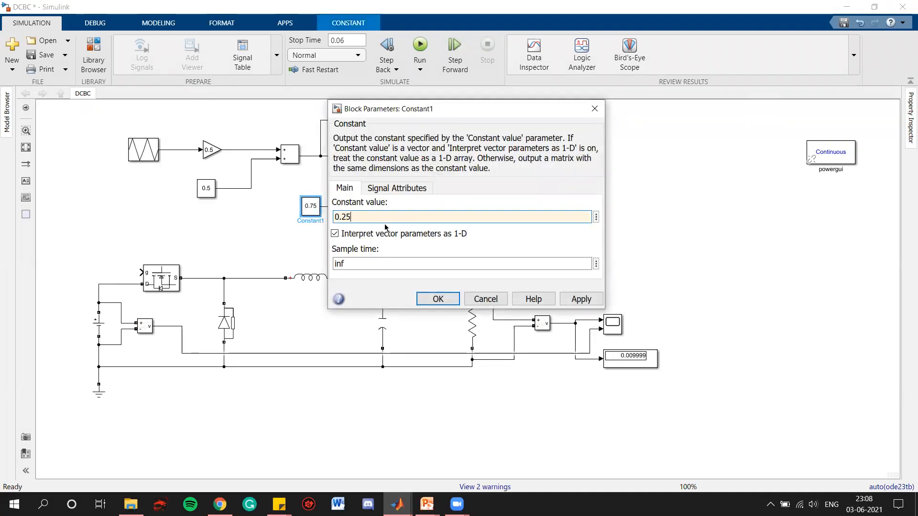
key(Return)
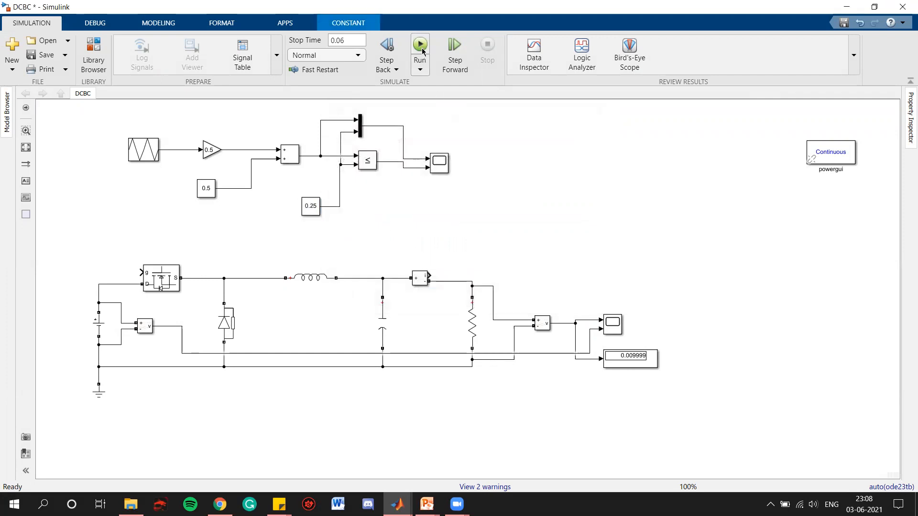
click(420, 45)
- Open the scope and zoom in on the carrier and PWM waveforms
click(438, 167)
double_click(438, 167)
drag(44, 175, 6, 179)
drag(97, 178, 21, 177)
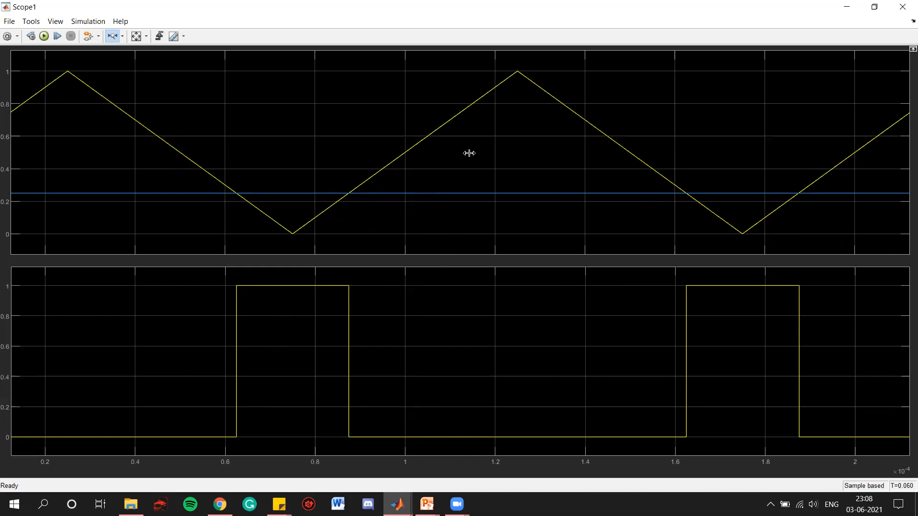
click(902, 7)
- Set the comparison Constant back to 0.5
click(543, 213)
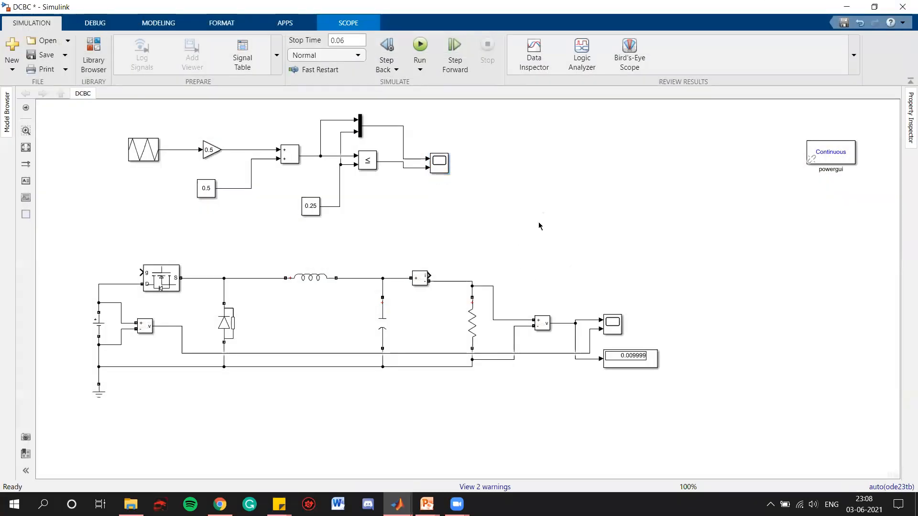
click(315, 207)
double_click(313, 206)
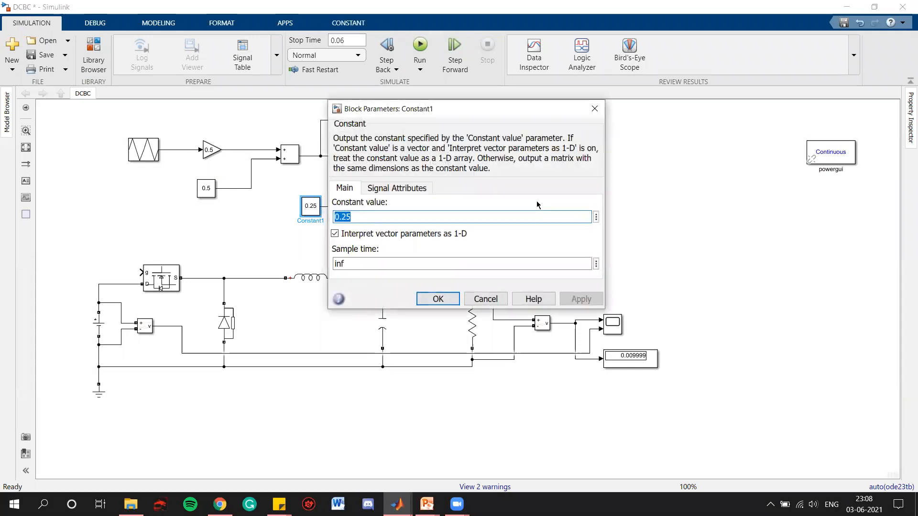
text(0.5)
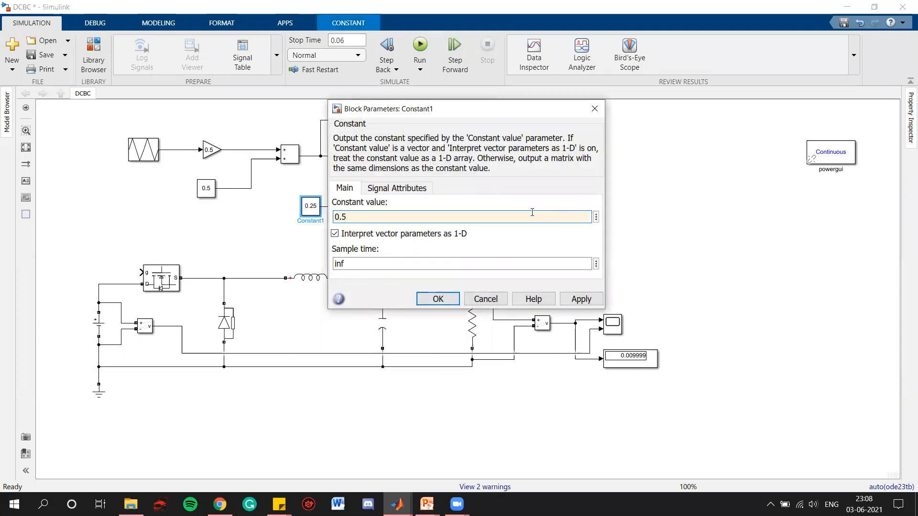
click(438, 299)
click(535, 215)
- Connect the Relational Operator output to the MOSFET gate and save the model
click(153, 278)
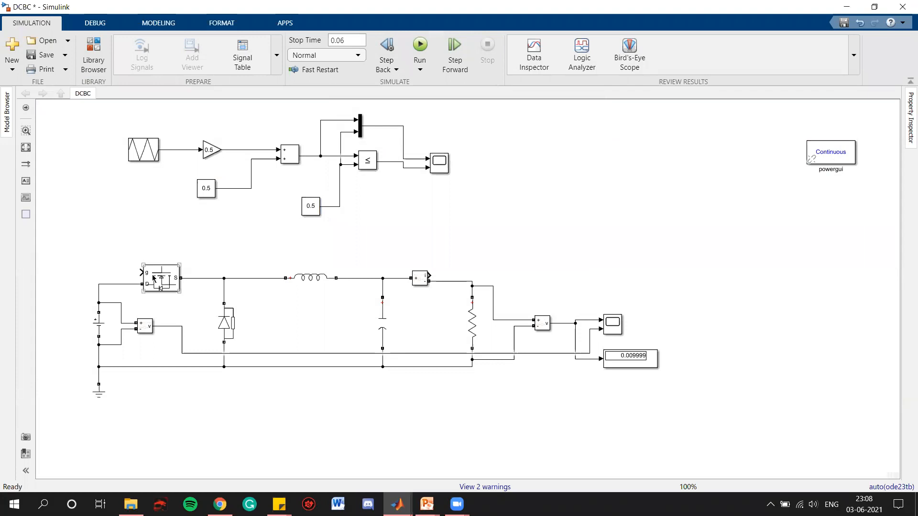
mouse_move(140, 272)
mouse_down()
mouse_move(140, 252)
mouse_move(364, 211)
mouse_move(390, 162)
mouse_up()
key(ctrl+s)
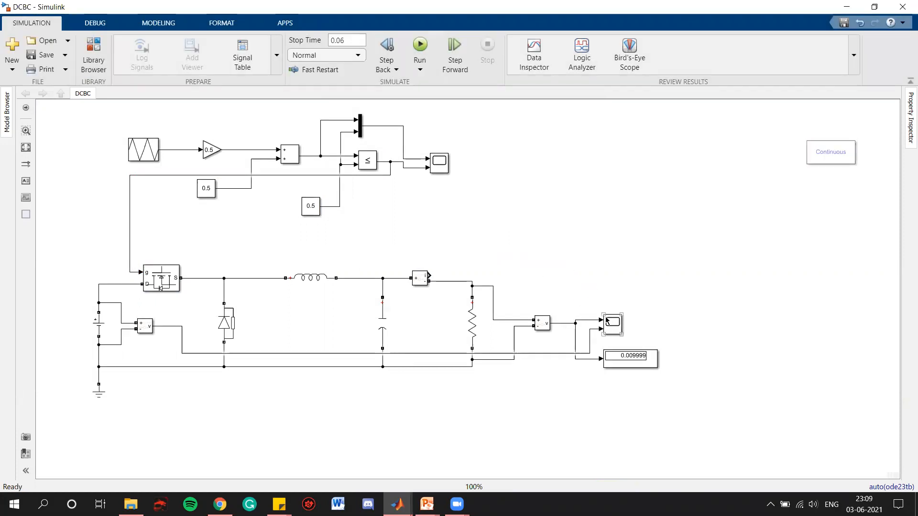
- Add a Scope block, wire it to the current measurement output, place it beside that sensor, and save the model
double_click(550, 186)
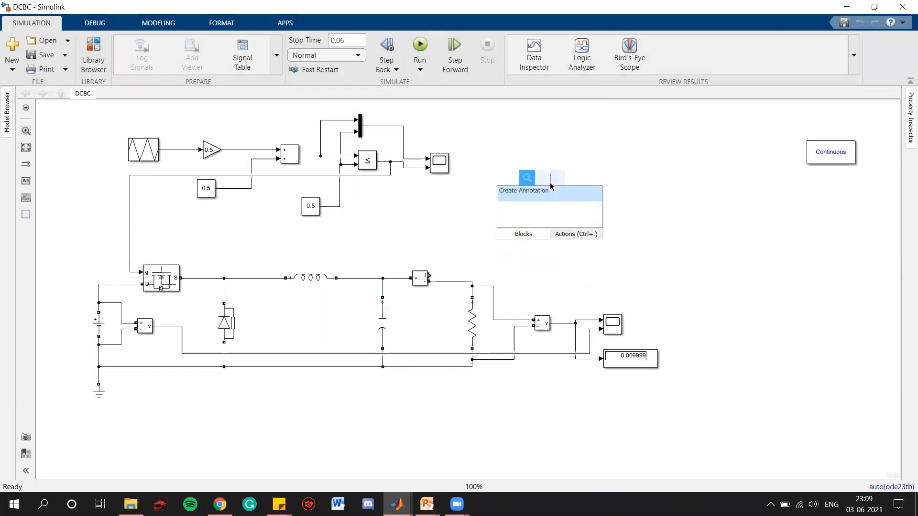
text(scope)
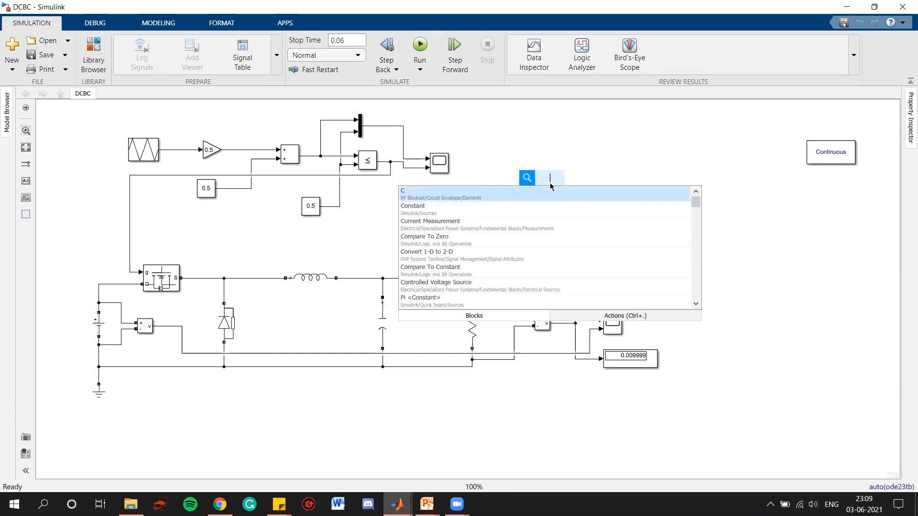
key(Return)
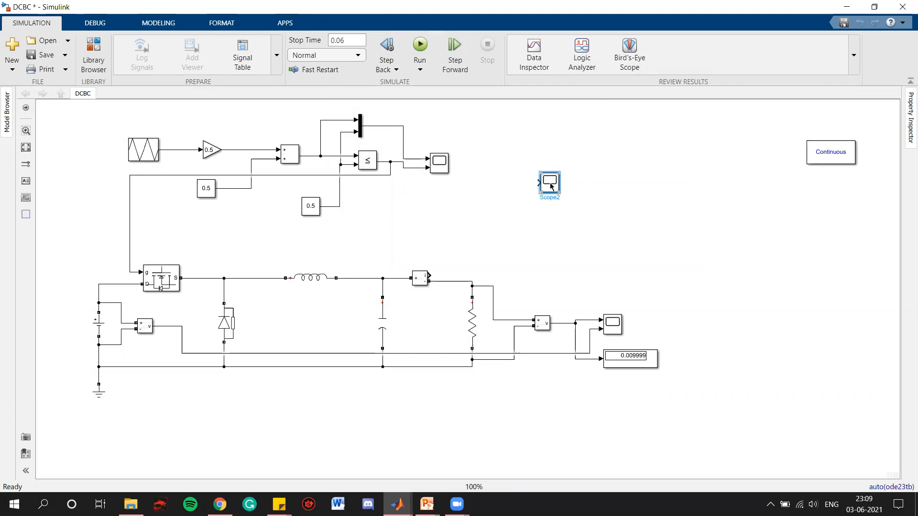
drag(538, 182, 429, 276)
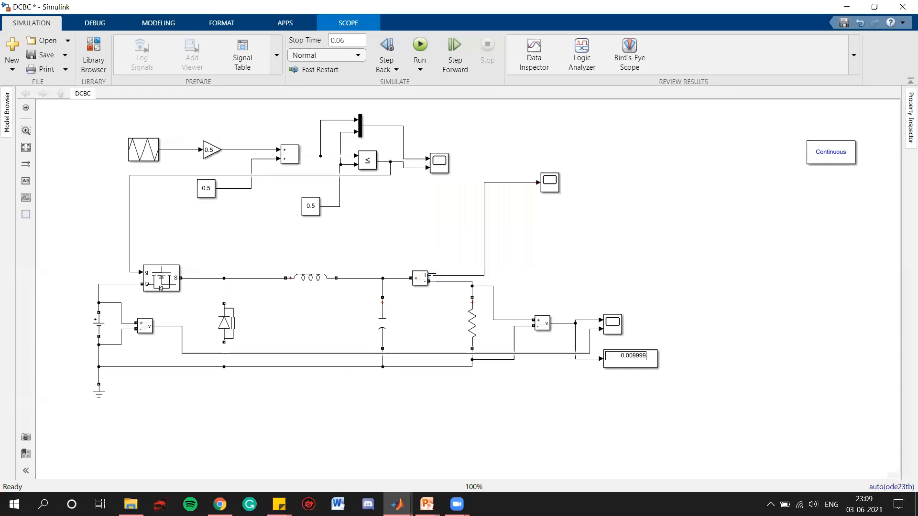
drag(548, 189, 548, 273)
click(579, 235)
key(ctrl+s)
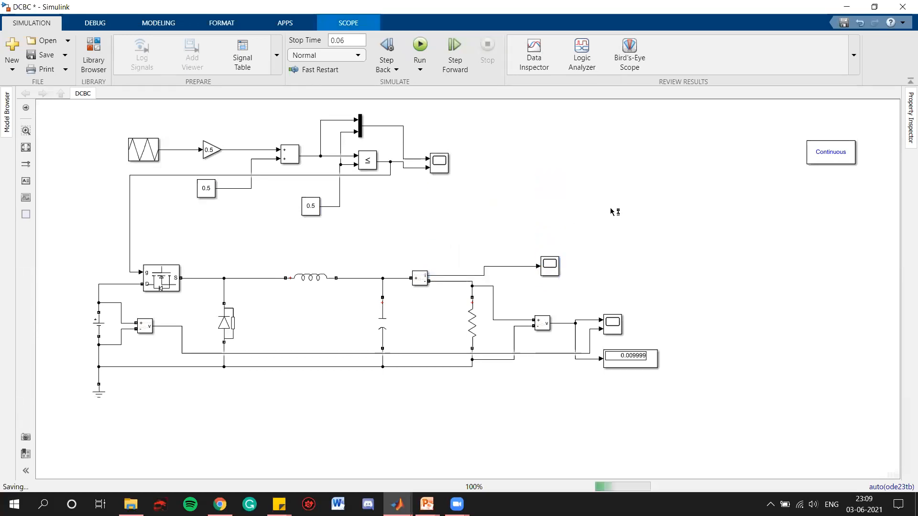
- Run the simulation and open the DC voltage source parameters to check its amplitude
click(416, 47)
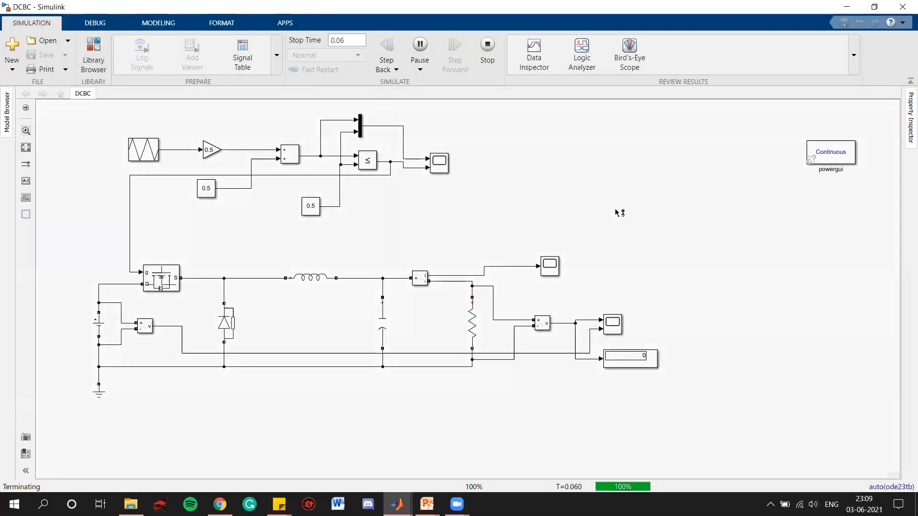
double_click(97, 320)
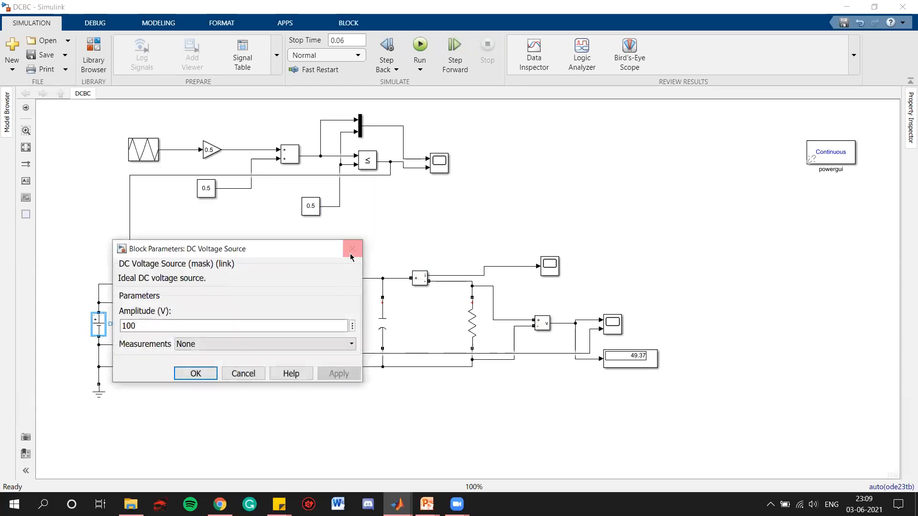
click(350, 253)
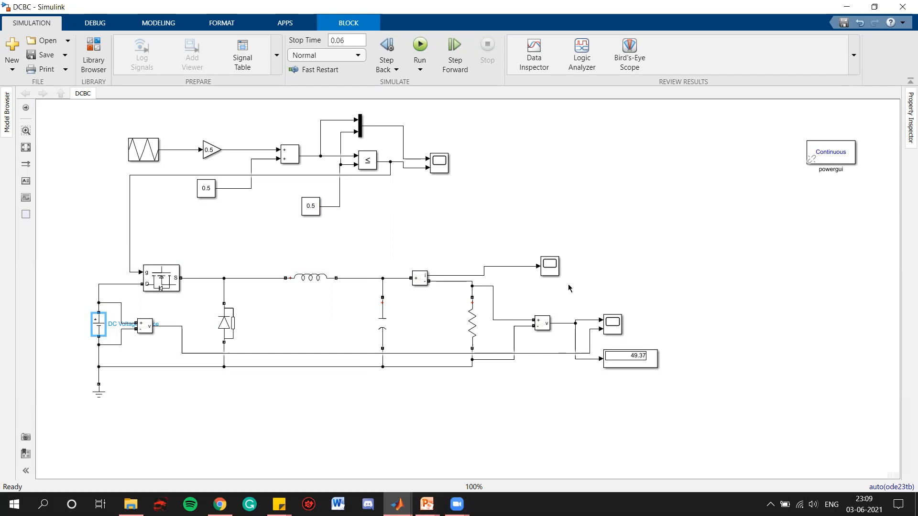
- Switch to the slideshow and select the pen pointer for annotating the slide
key(alt+Tab)
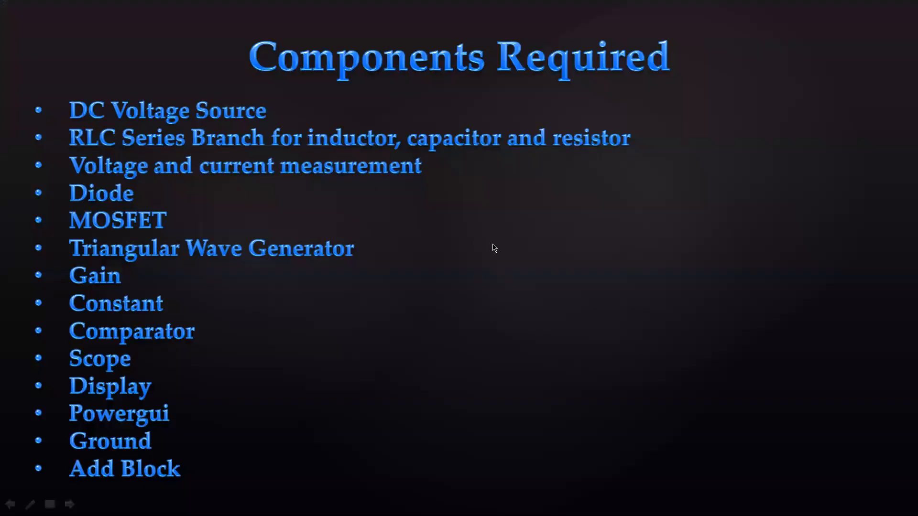
right_click(511, 211)
mouse_move(539, 309)
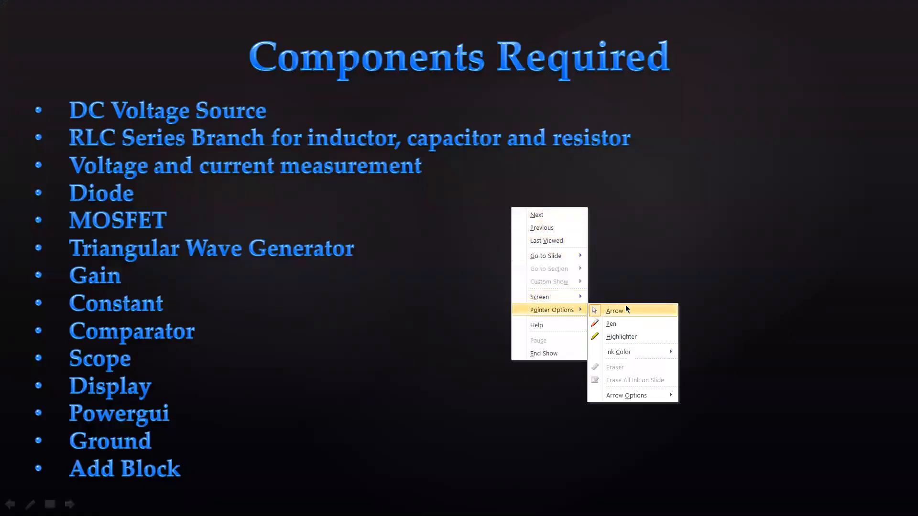
click(613, 325)
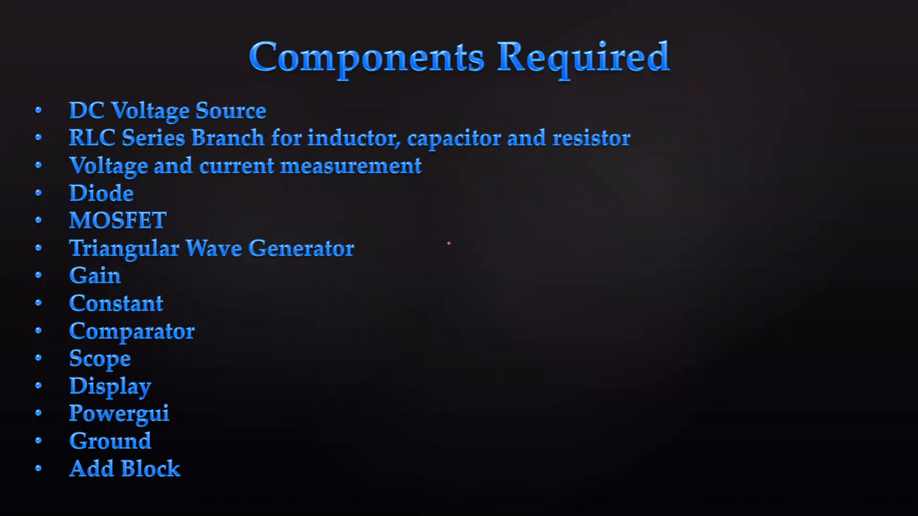
- Handwrite the formula Vo = Vin x Dc, Vo = 100 x 0.5 = 50 V on the slide
mouse_move(401, 212)
mouse_down()
mouse_move(410, 236)
mouse_move(425, 206)
mouse_up()
mouse_move(521, 205)
mouse_down()
mouse_move(526, 239)
mouse_move(547, 202)
mouse_up()
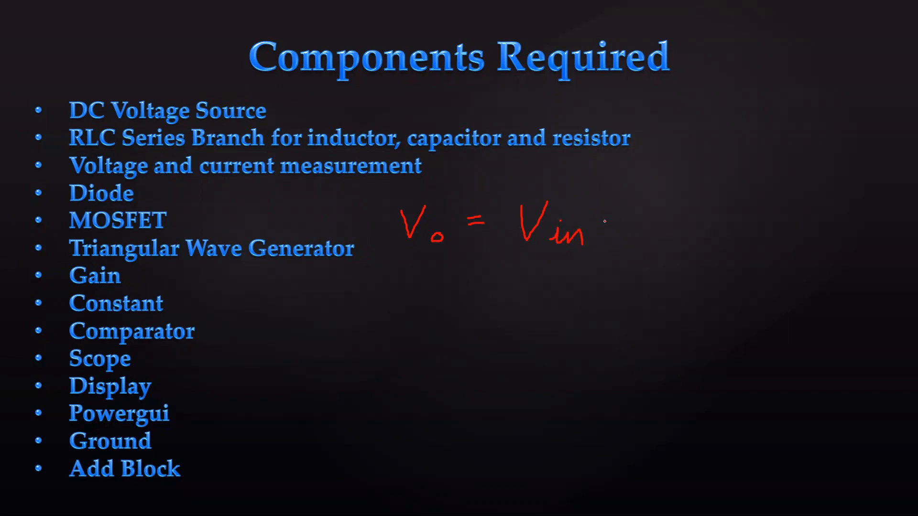
drag(658, 205, 654, 238)
mouse_move(660, 215)
mouse_down()
mouse_move(664, 206)
mouse_move(662, 233)
mouse_up()
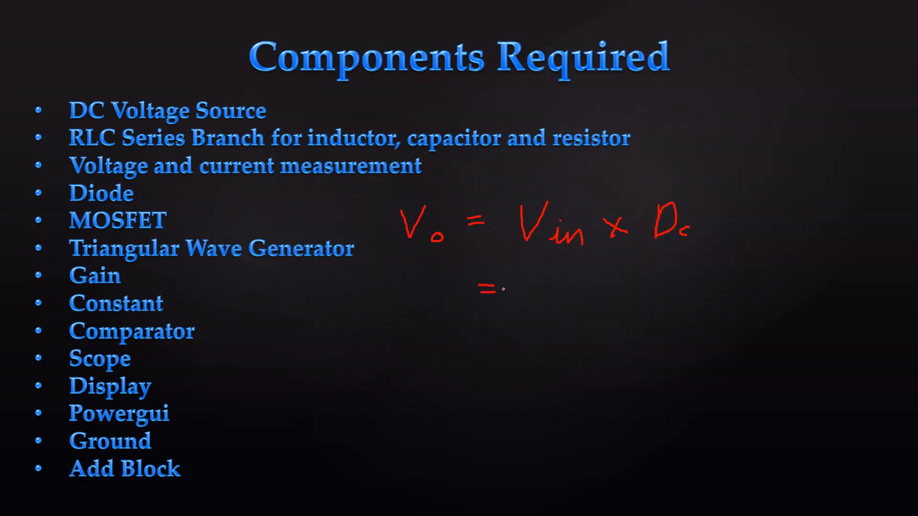
mouse_move(522, 276)
mouse_down()
mouse_move(521, 306)
mouse_move(546, 274)
mouse_move(632, 278)
mouse_up()
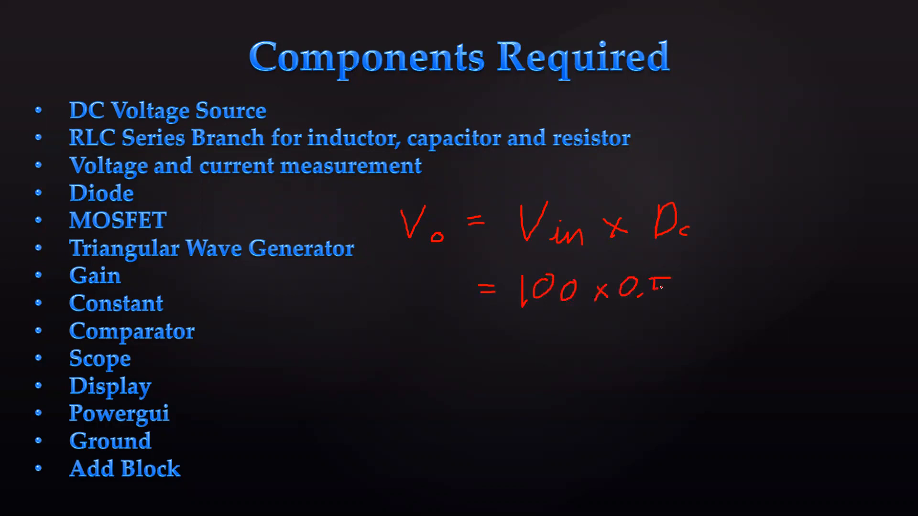
drag(428, 271, 447, 269)
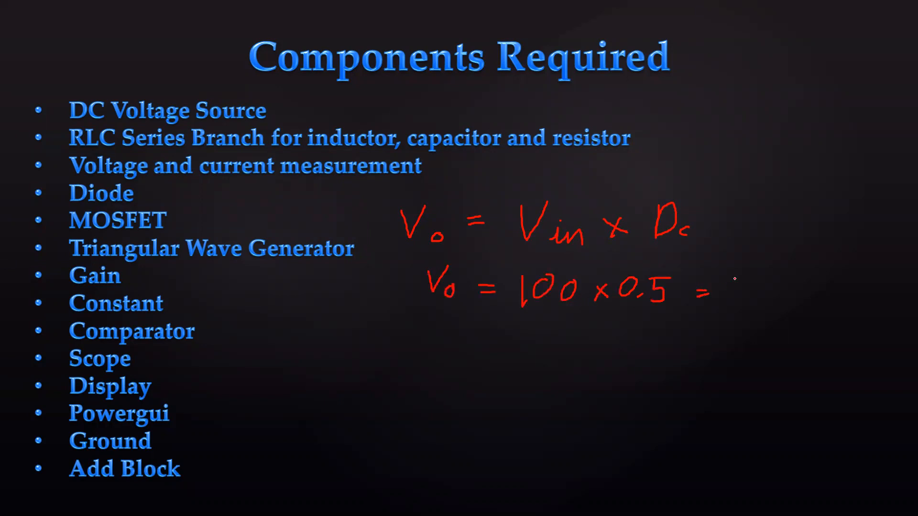
drag(735, 285, 735, 306)
drag(773, 284, 778, 287)
drag(726, 327, 813, 317)
- Return to the Simulink model, fit the diagram to the window, and review the circuit components
key(alt+Tab)
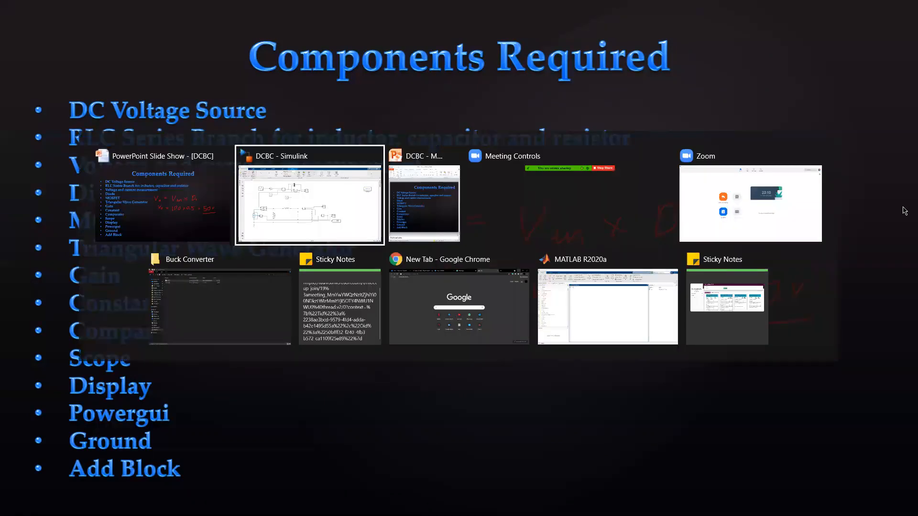
scroll(647, 358, up, 5)
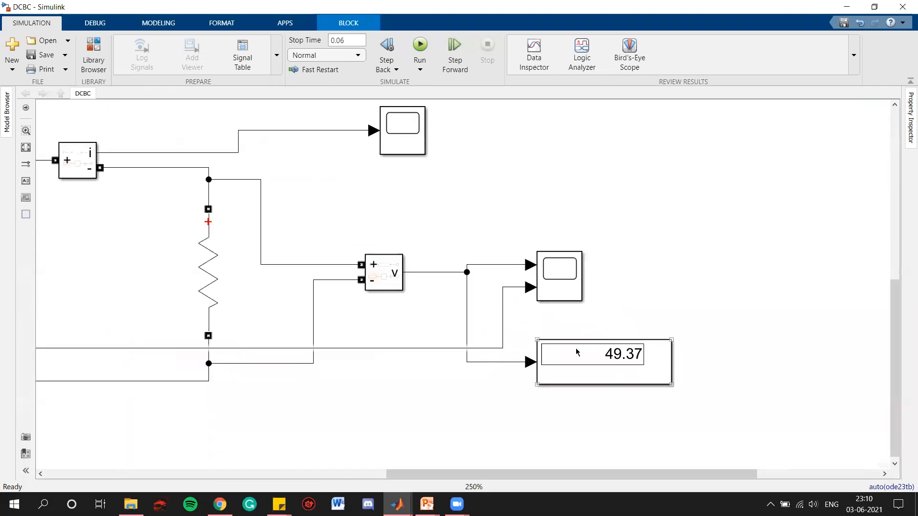
click(26, 147)
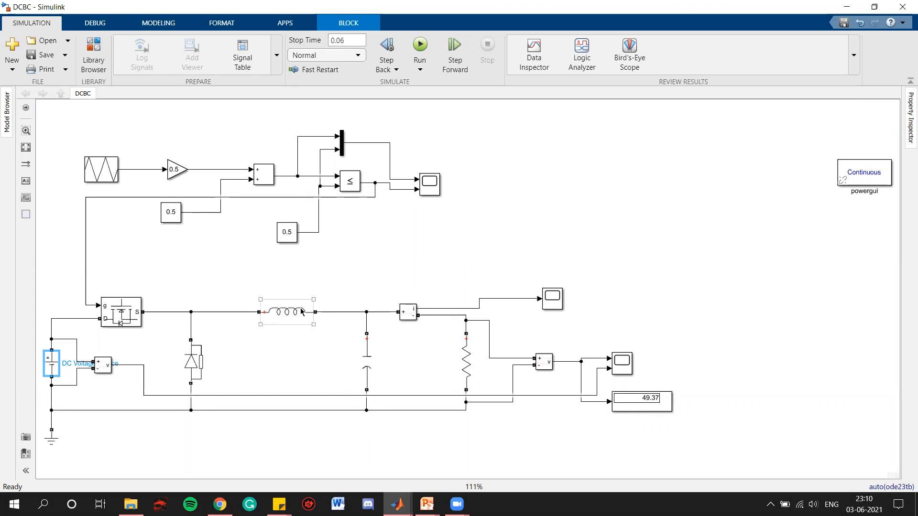
click(301, 311)
click(371, 366)
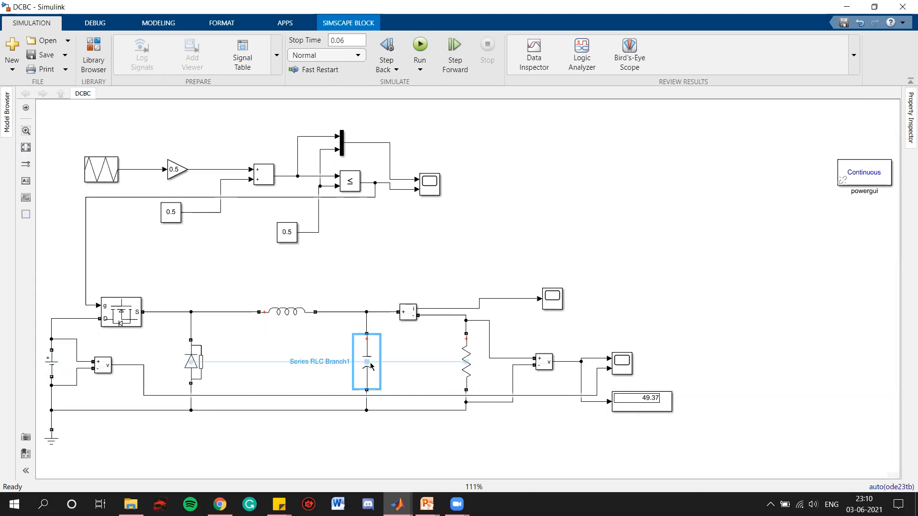
click(115, 314)
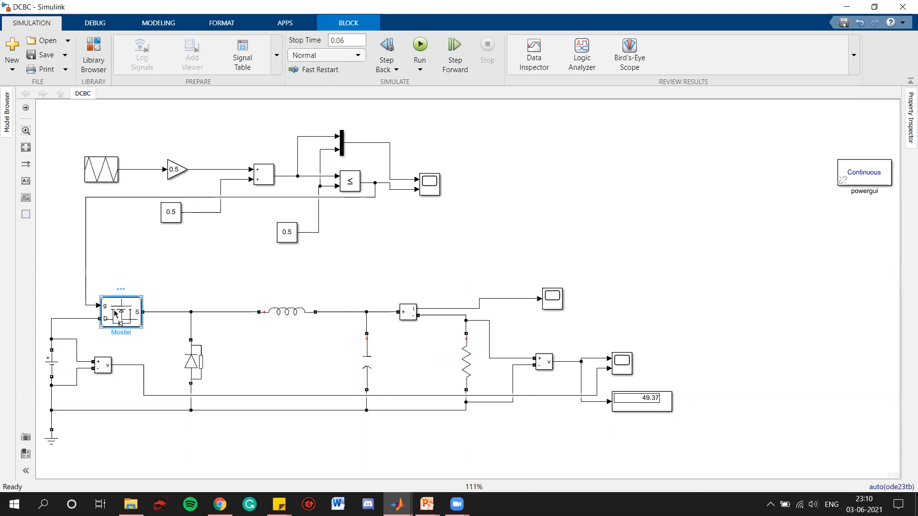
click(459, 283)
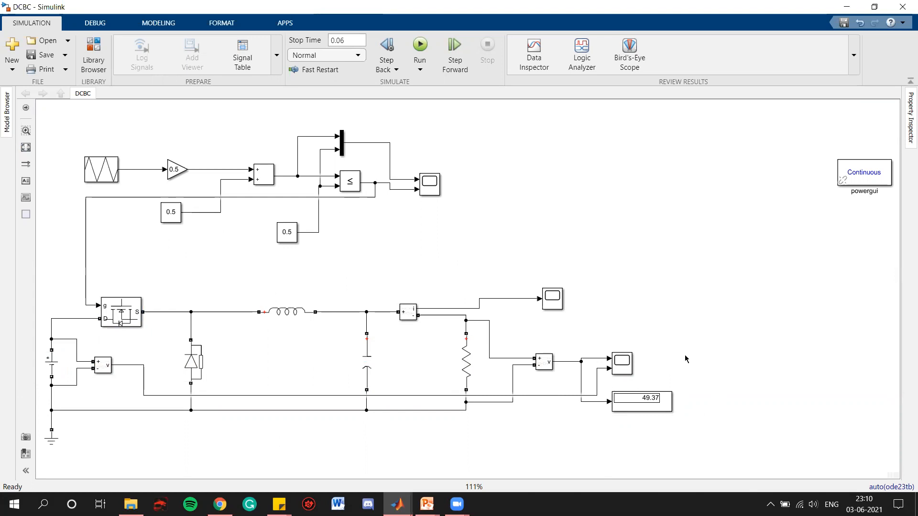
- Open the output voltage scope and examine the input and output voltage waveforms
double_click(617, 368)
click(582, 94)
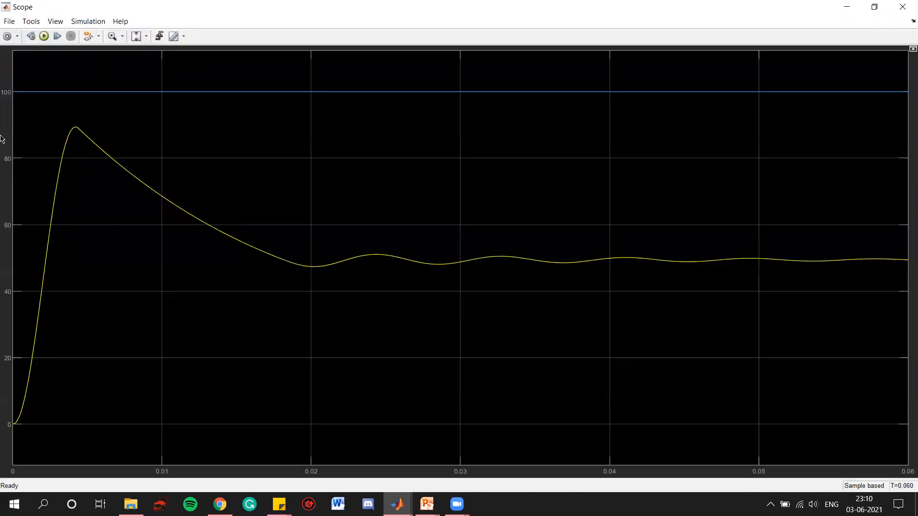
click(147, 37)
click(137, 69)
click(902, 7)
- Move the powergui block to the middle of the diagram
drag(870, 170, 452, 257)
click(26, 146)
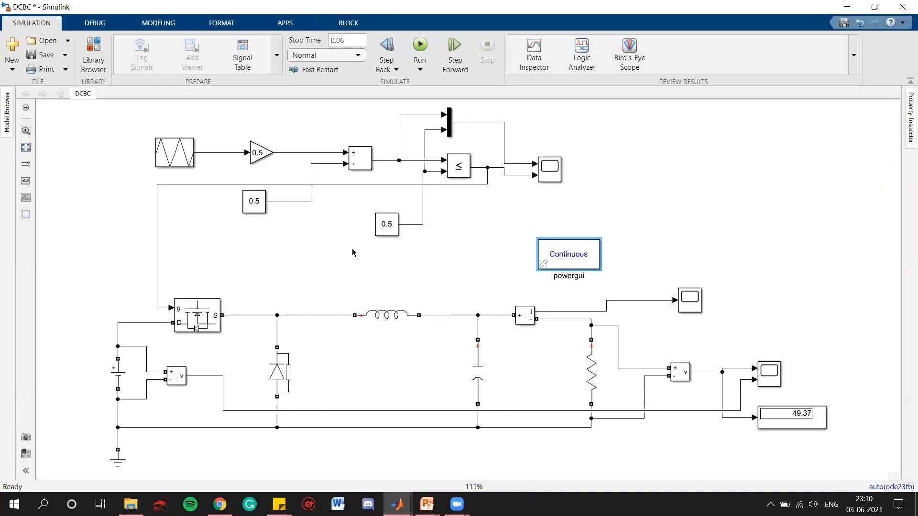
- Set the comparison Constant to 0.8
click(504, 279)
click(383, 229)
double_click(384, 228)
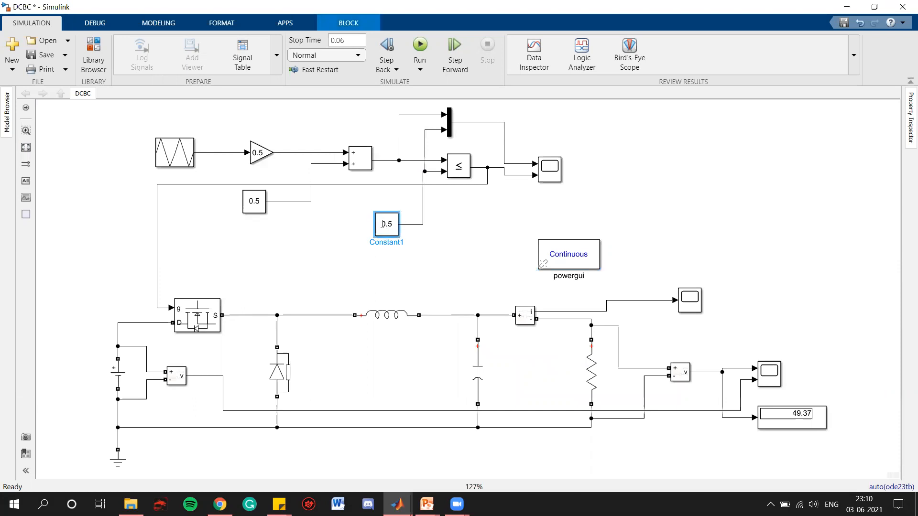
text(0.8)
key(Return)
- Run the simulation and view the output voltage scope
click(513, 156)
click(420, 44)
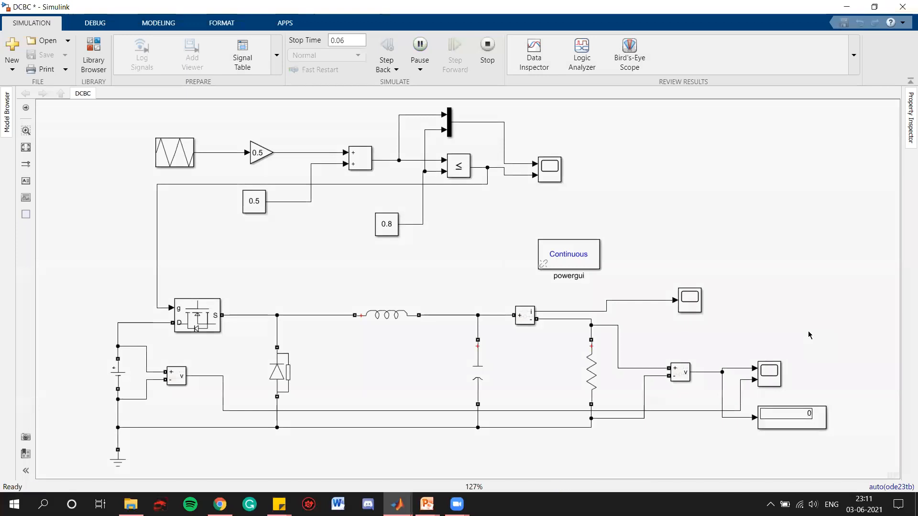
double_click(775, 384)
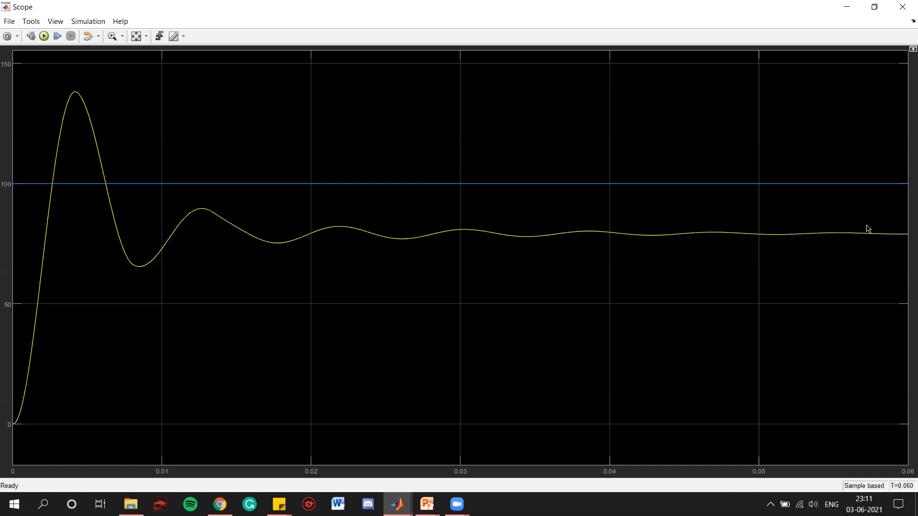
click(902, 7)
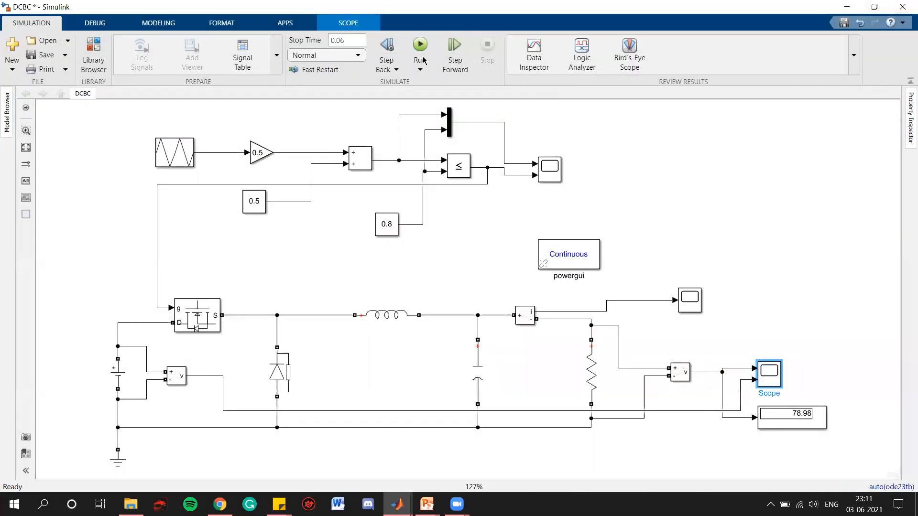
- Set the simulation stop time to 0.1 and run the simulation
click(354, 40)
text(0.)
click(475, 113)
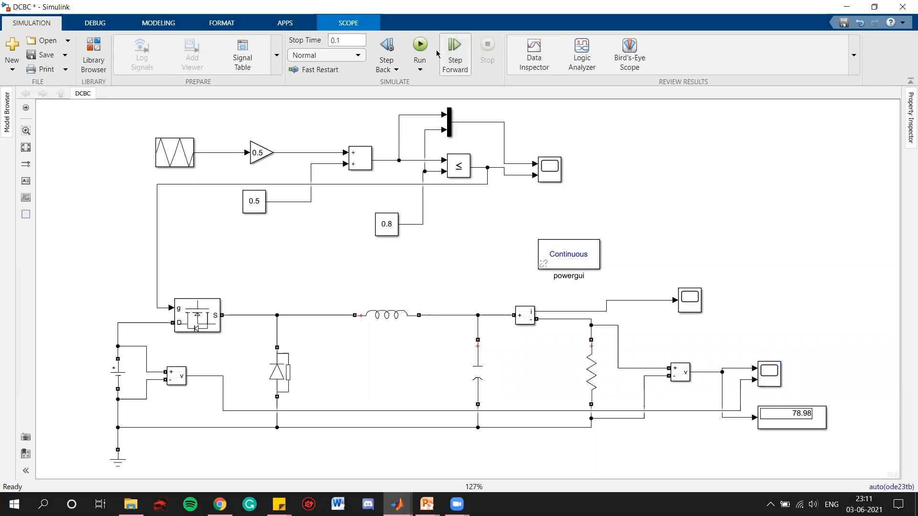
click(420, 46)
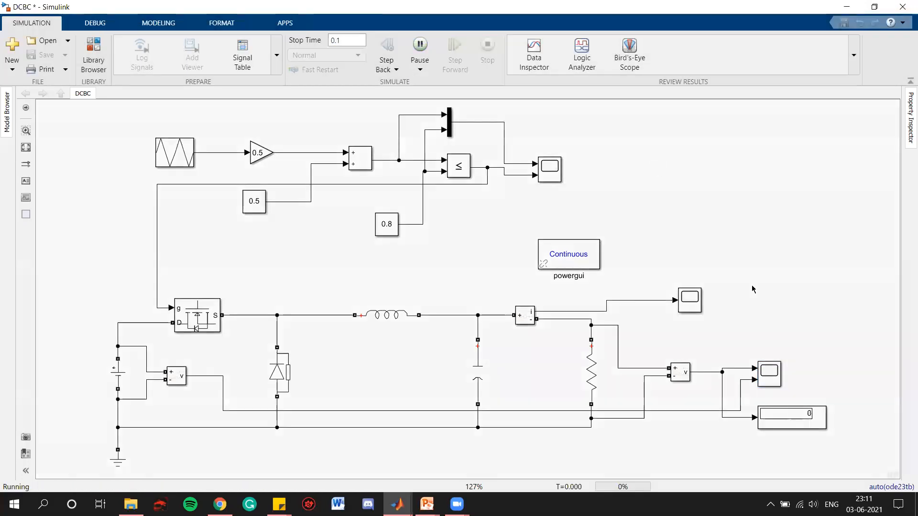
- Open the output voltage scope and zoom in on the end of the waveforms
double_click(773, 372)
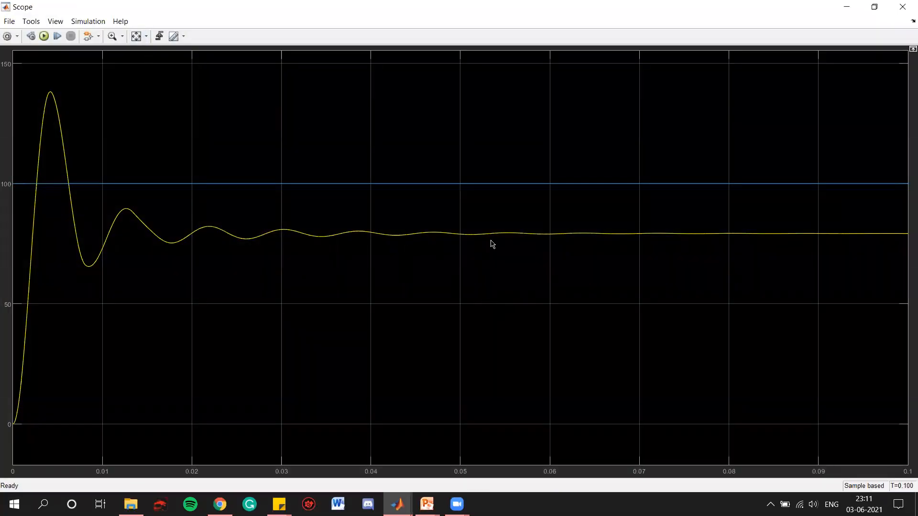
click(112, 36)
drag(828, 172, 893, 251)
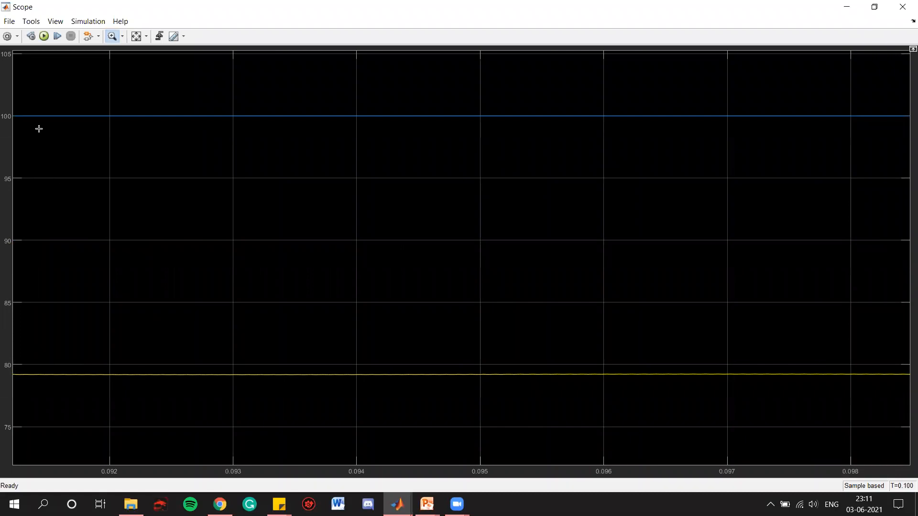
click(904, 4)
- Set the comparison Constant to 0.2 and run the simulation
double_click(387, 224)
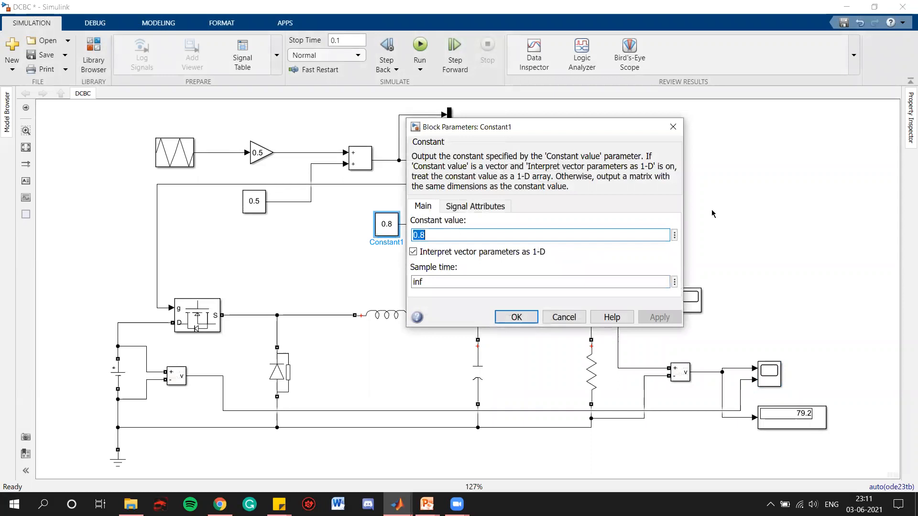
text(0.2\)
key(BackSpace)
key(Return)
click(595, 185)
click(419, 47)
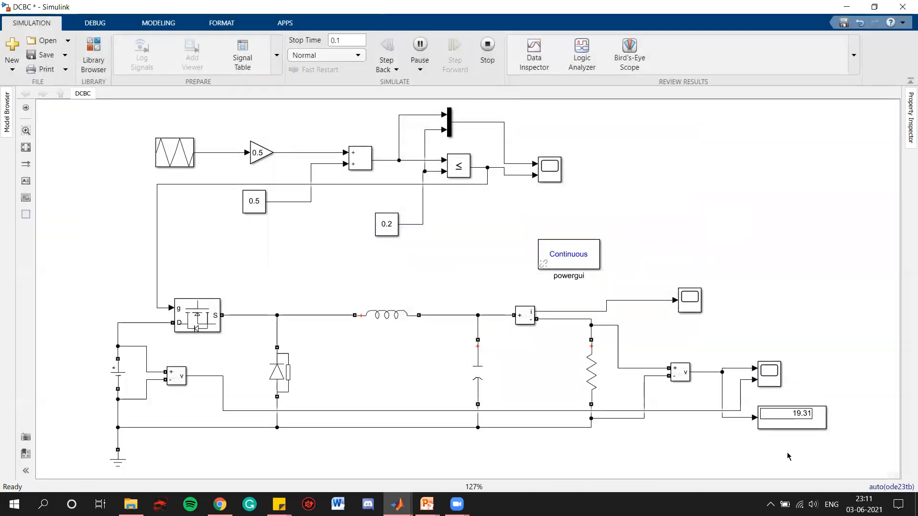
- Open the output voltage scope and zoom in on the steady-state end of the waveforms
click(775, 366)
double_click(775, 366)
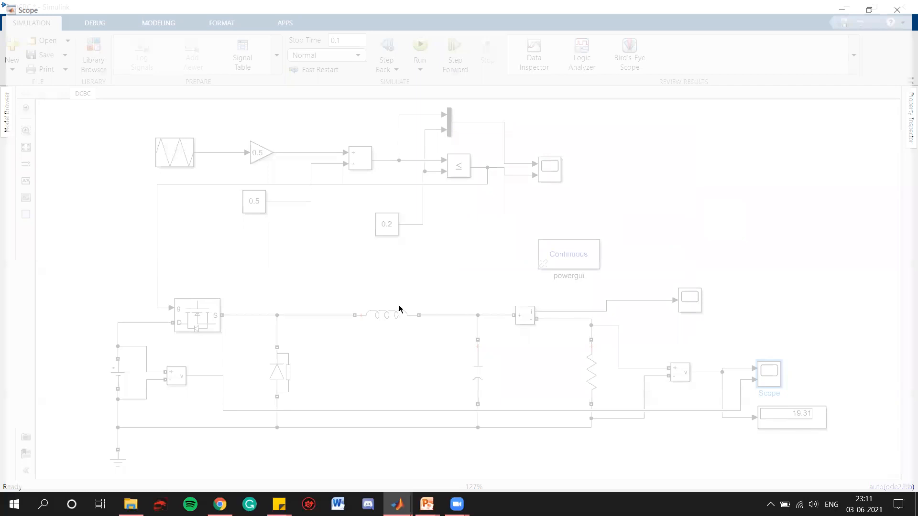
click(136, 36)
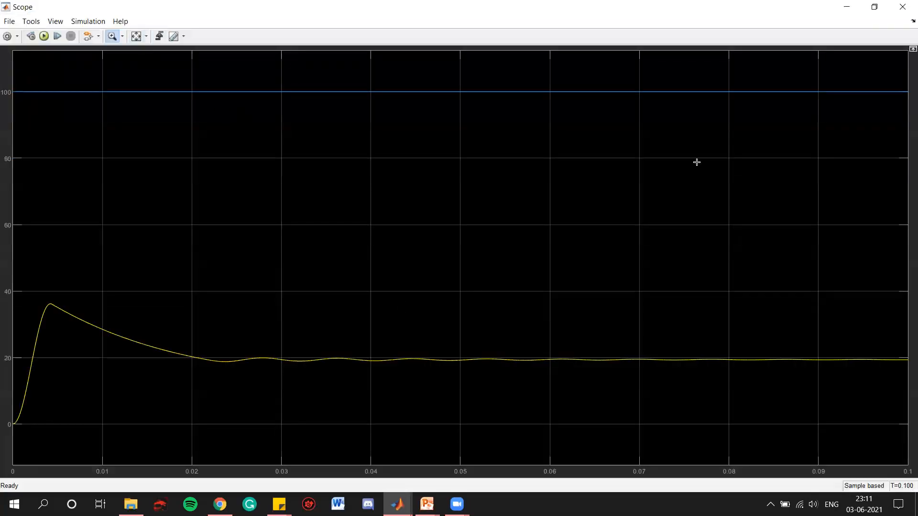
drag(749, 73, 884, 381)
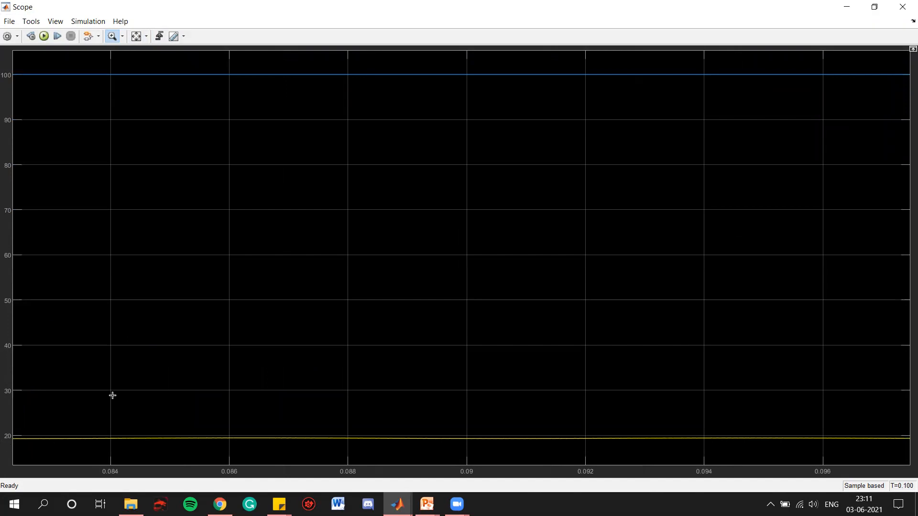
click(903, 4)
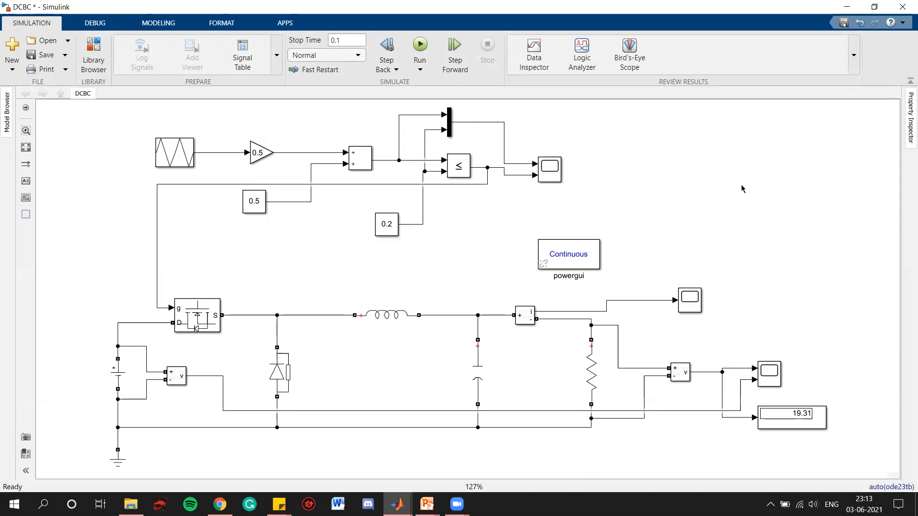
- Switch to the slideshow and advance to the next slide
key(alt+Tab)
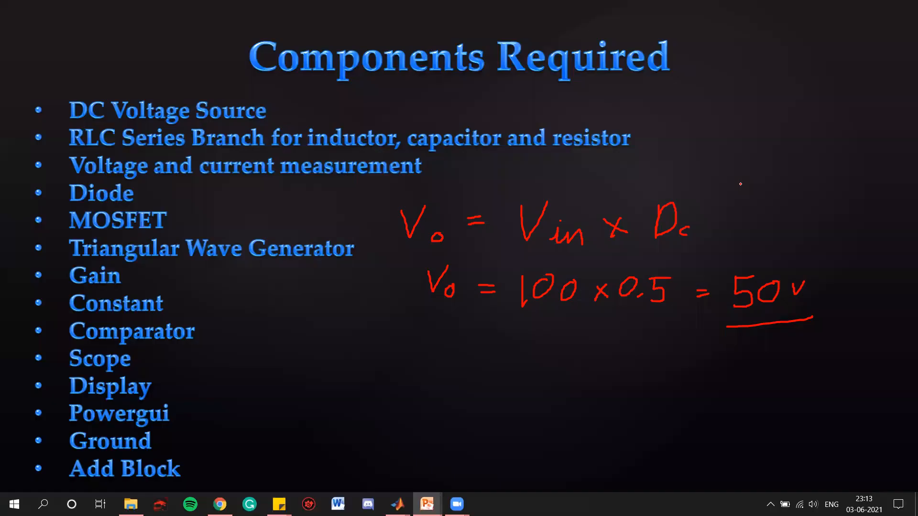
key(Right)
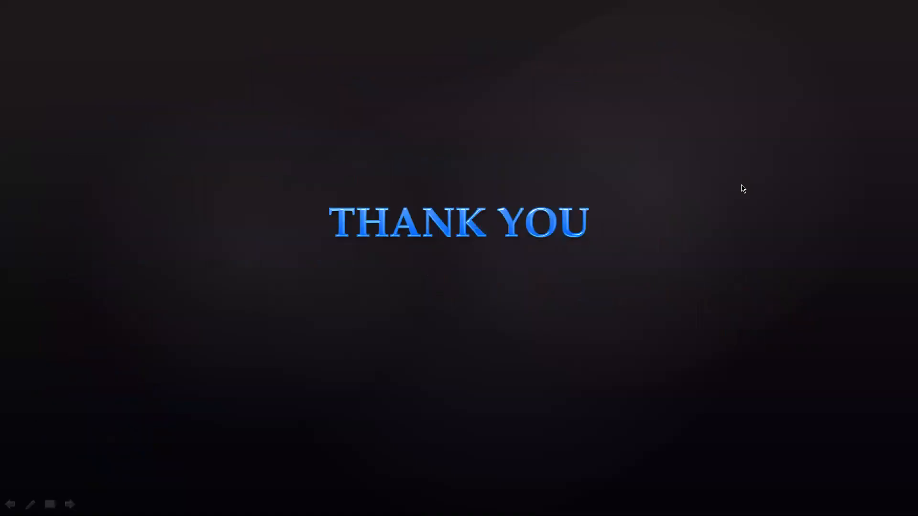